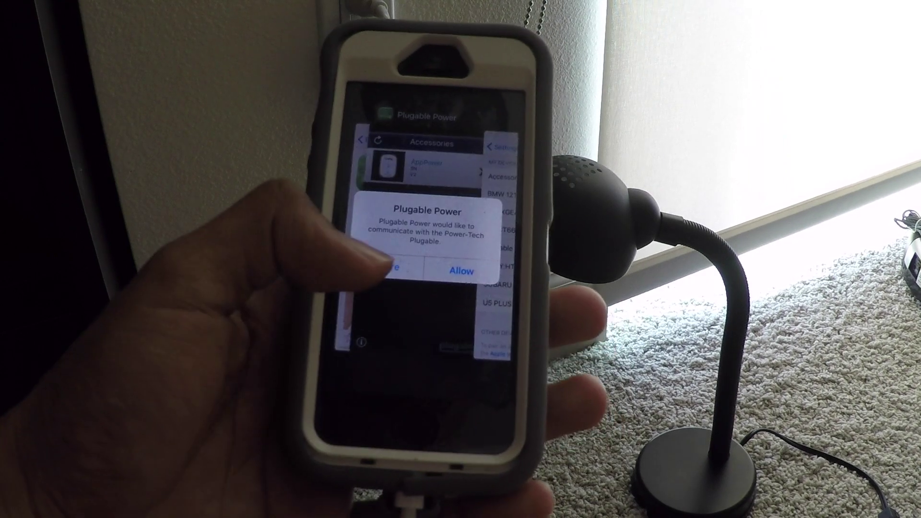
Allow the app access, open the AppPower switch and turn its outlet on instantly
click(438, 290)
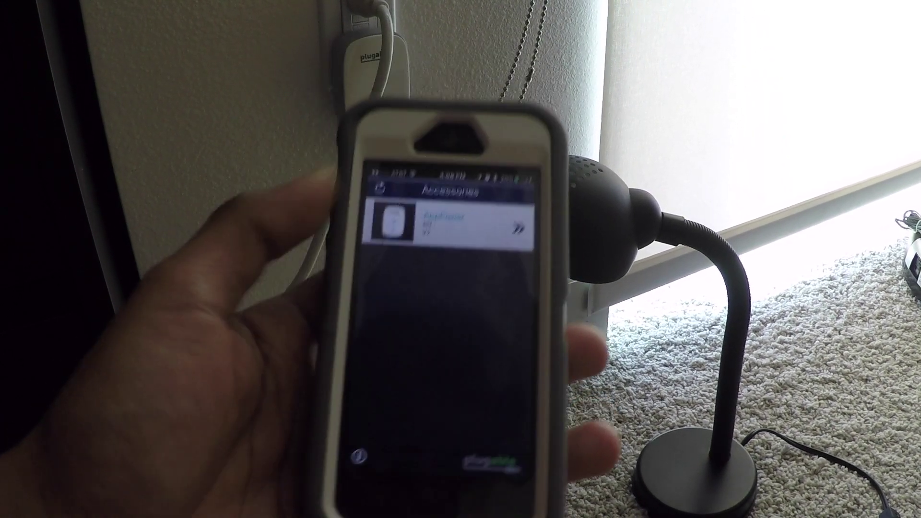
click(432, 168)
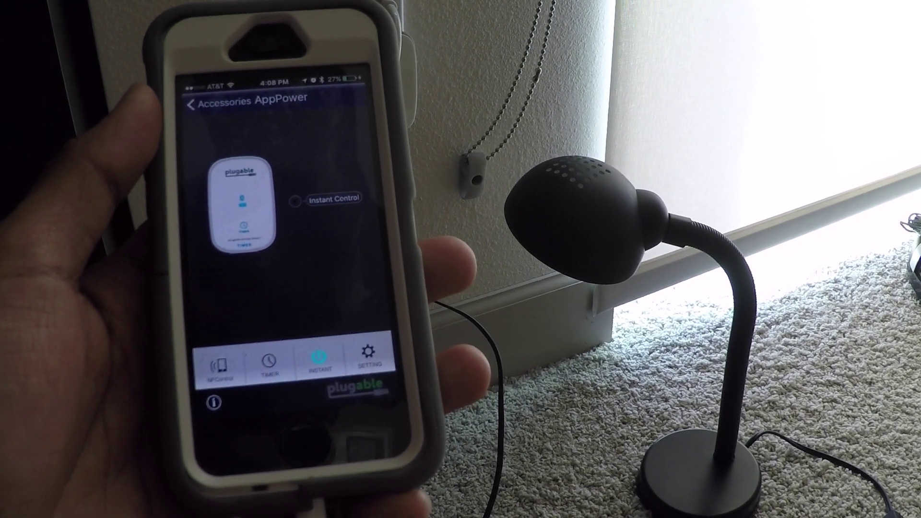
click(320, 364)
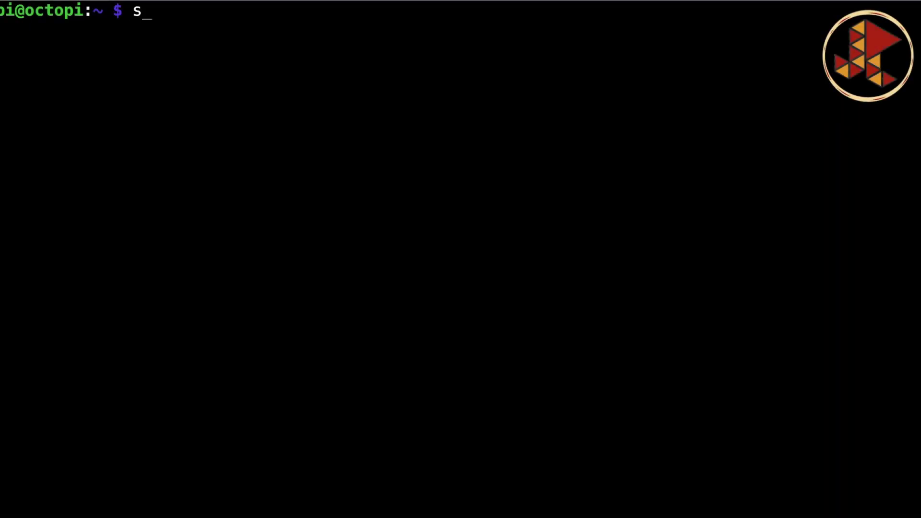
Refresh the OctoPi package lists with sudo apt-get update
text(udo apt ge)
key(BackSpace)
key(BackSpace)
key(BackSpace)
text(-get )
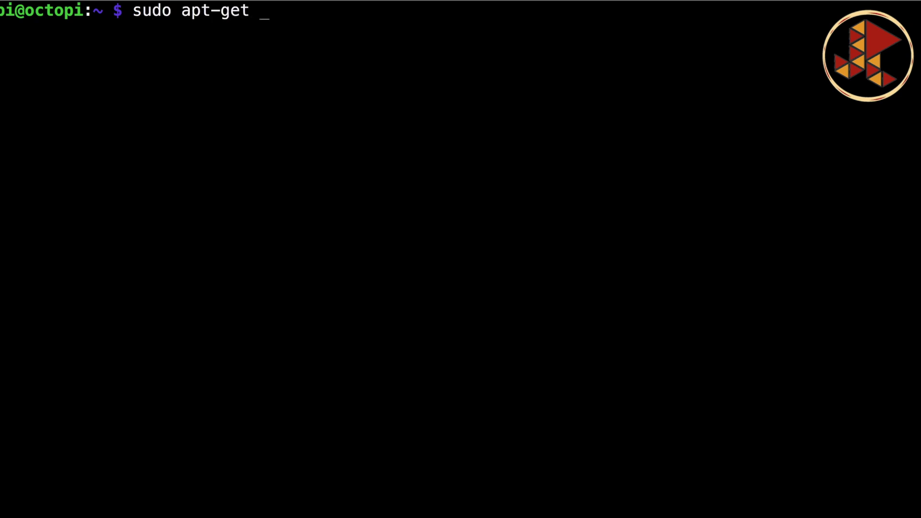
text(update)
key(Return)
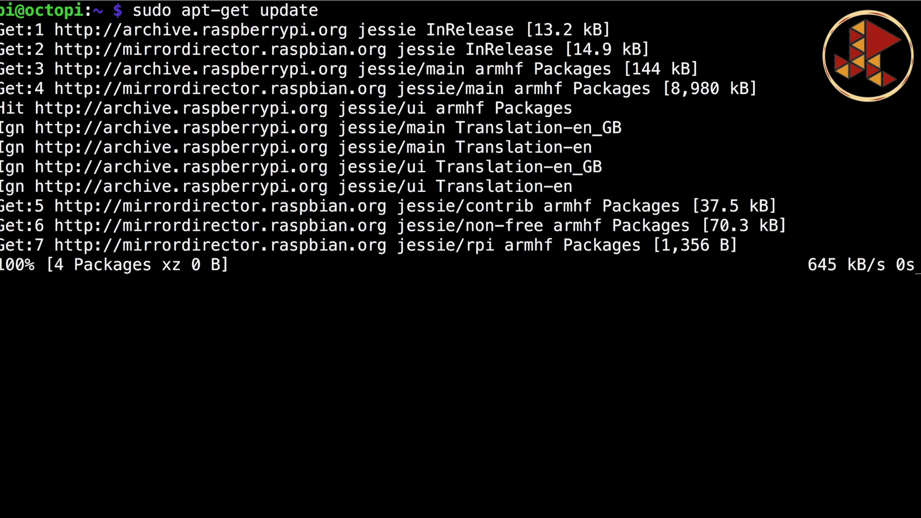
Upgrade all installed packages with sudo apt-get upgrade
key(Up)
key(BackSpace)
key(BackSpace)
key(BackSpace)
key(BackSpace)
text(get upg)
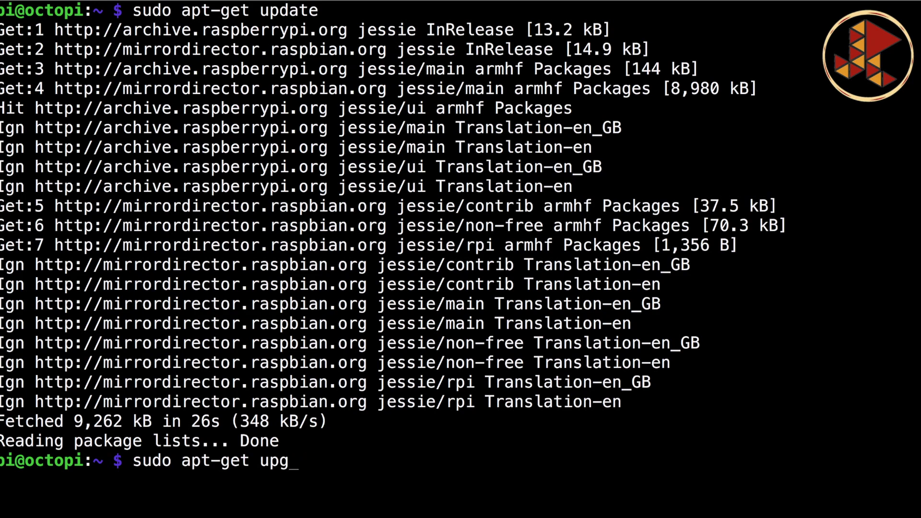
text(rade)
key(Return)
key(Return)
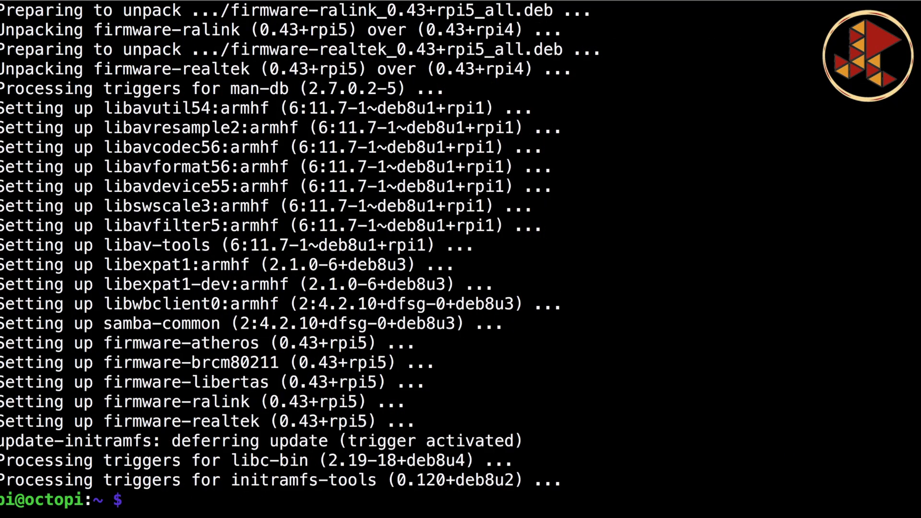
Install blueman and python-bluez with sudo apt-get install, then start typing a sudo reboot
text(sudo a)
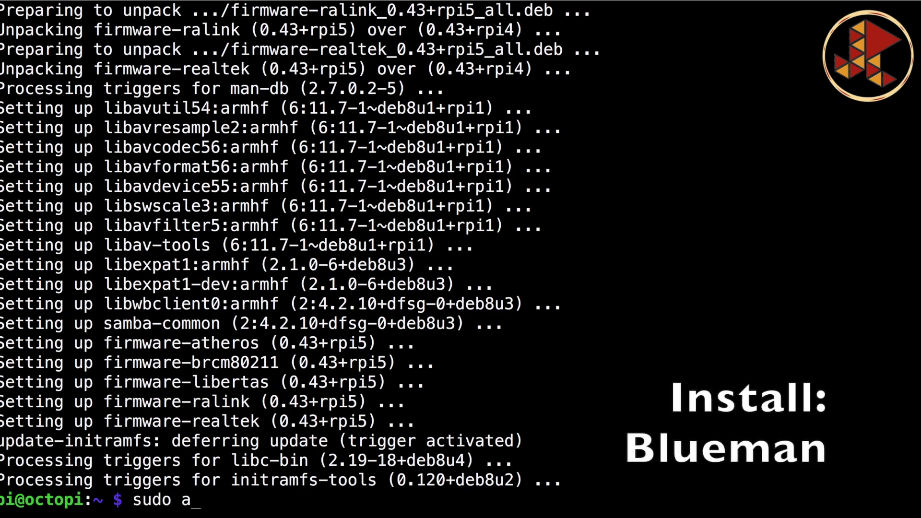
text(pt-get install blu)
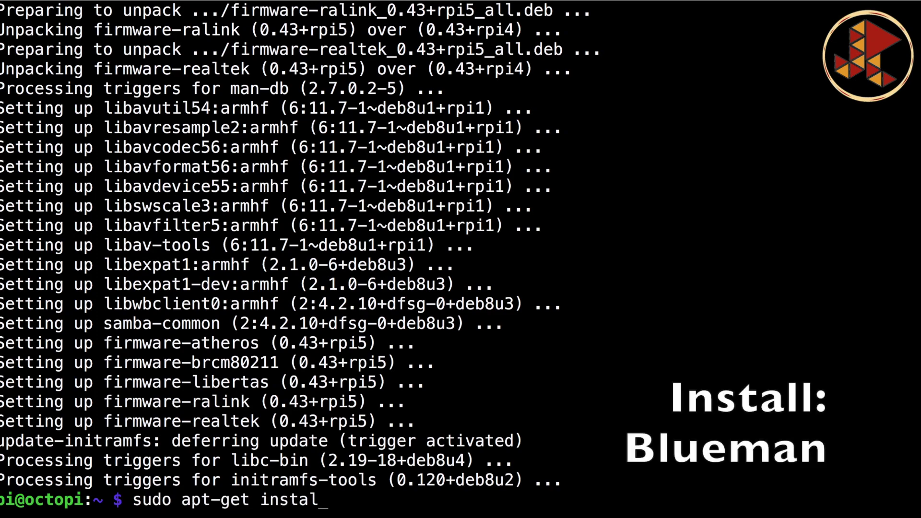
text(eman)
key(Return)
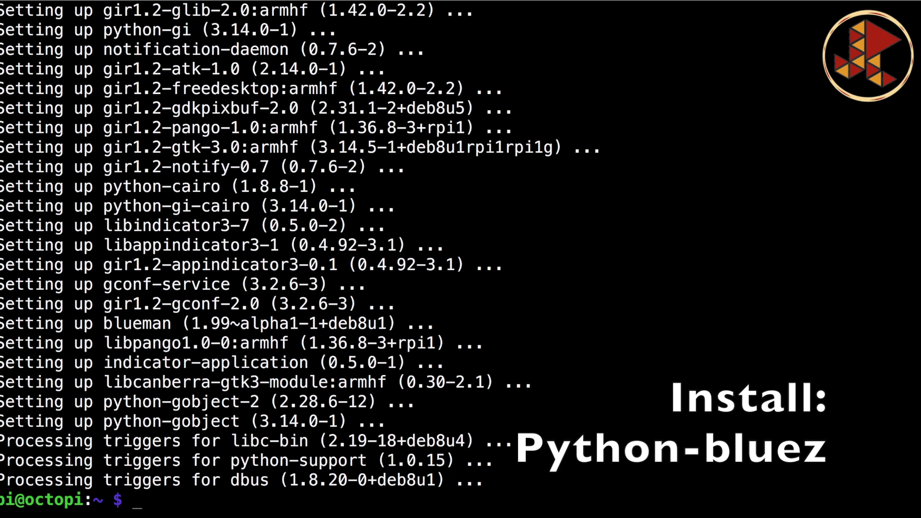
key(Up)
key(BackSpace)
key(BackSpace)
key(BackSpace)
key(BackSpace)
key(BackSpace)
key(BackSpace)
key(BackSpace)
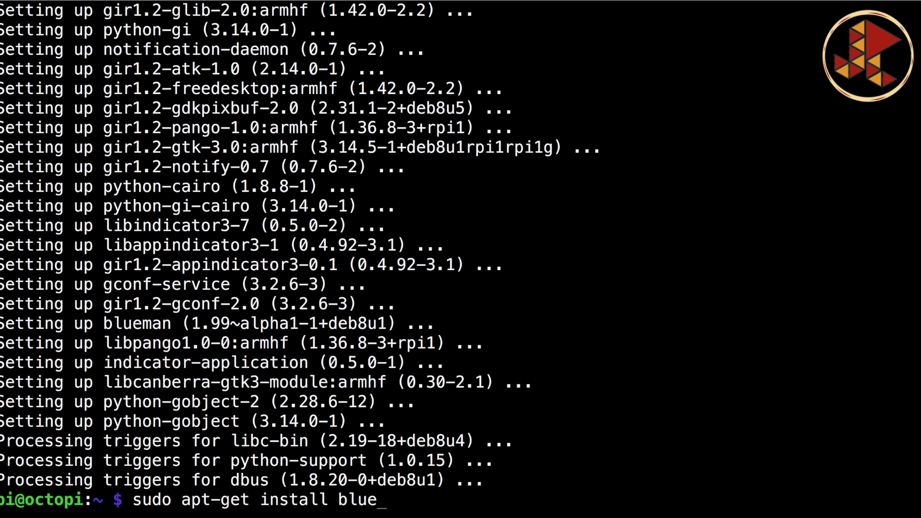
text(python-bluez)
key(Return)
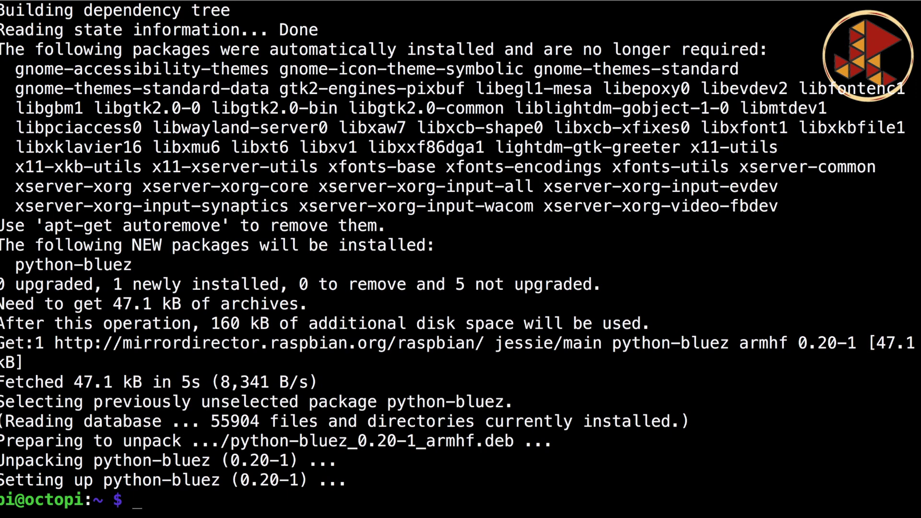
text(sudo reb)
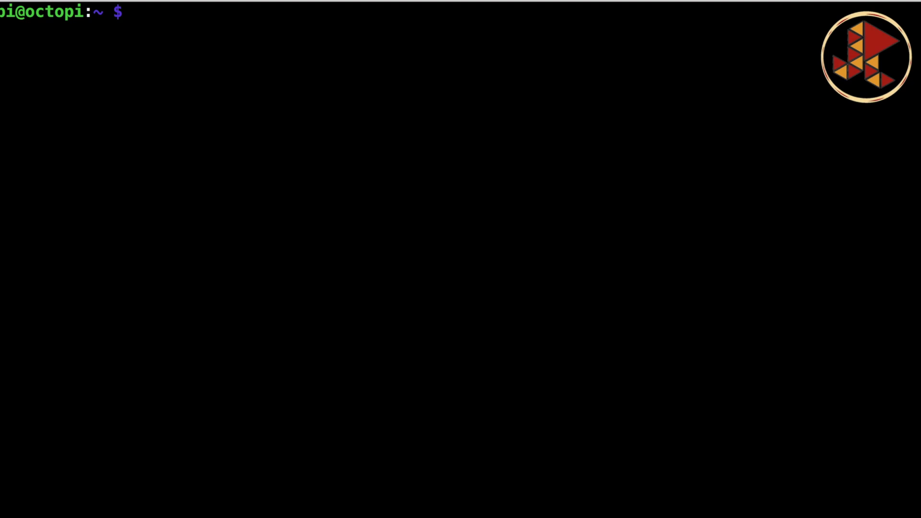
Run hcitool scan and copy the Plugable switch's Bluetooth MAC address
text(citool)
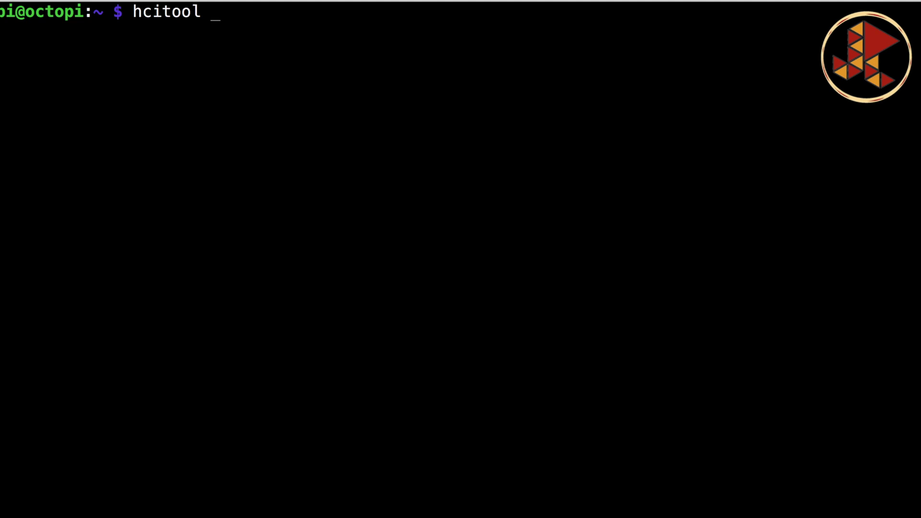
text( scan)
key(Return)
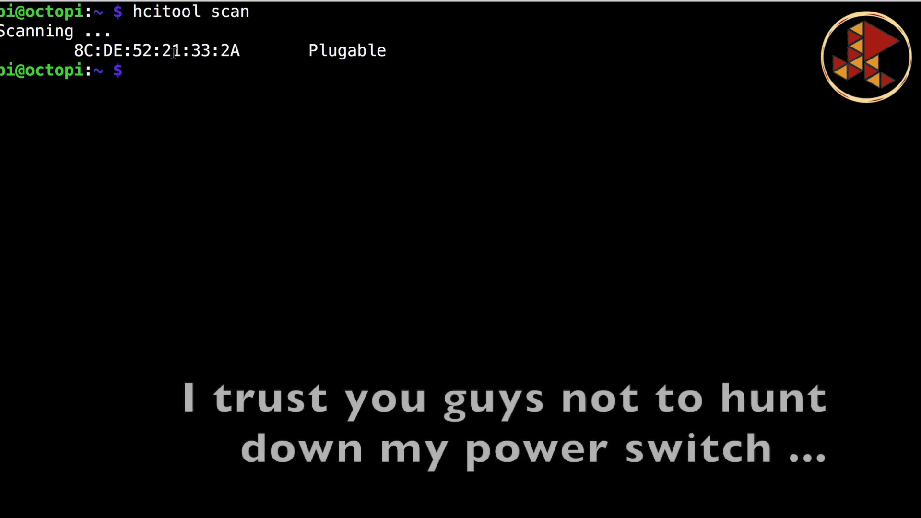
drag(77, 51, 224, 56)
key(super+c)
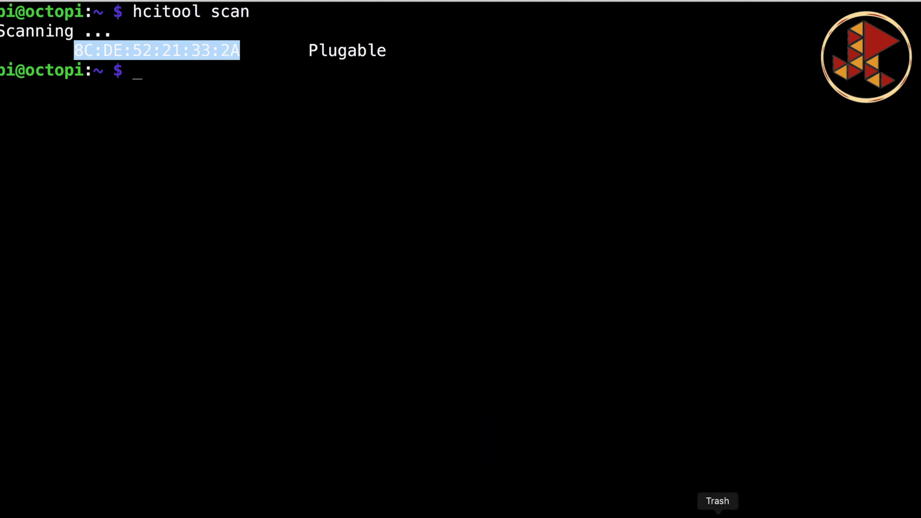
click(814, 473)
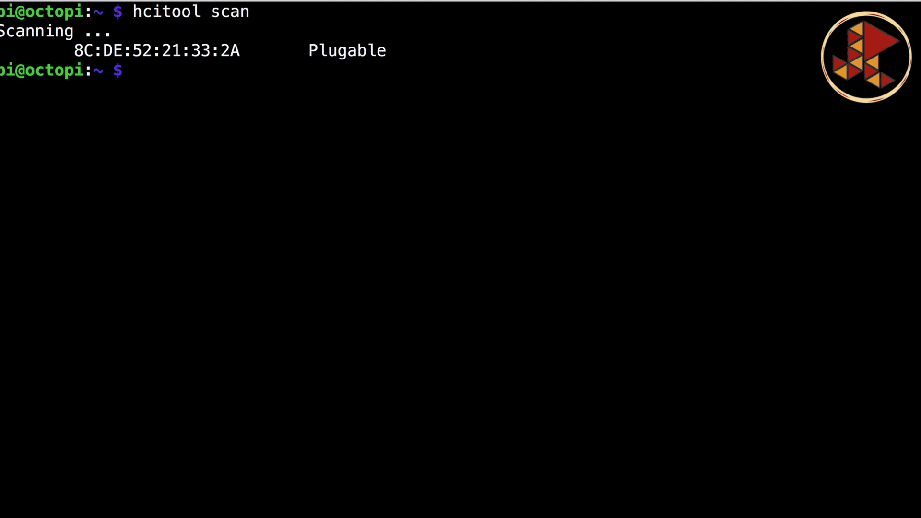
Create and enter a printer_scripts folder, then wget the r0tfEAtg script from pastebin
text(mkdir printer_scripts)
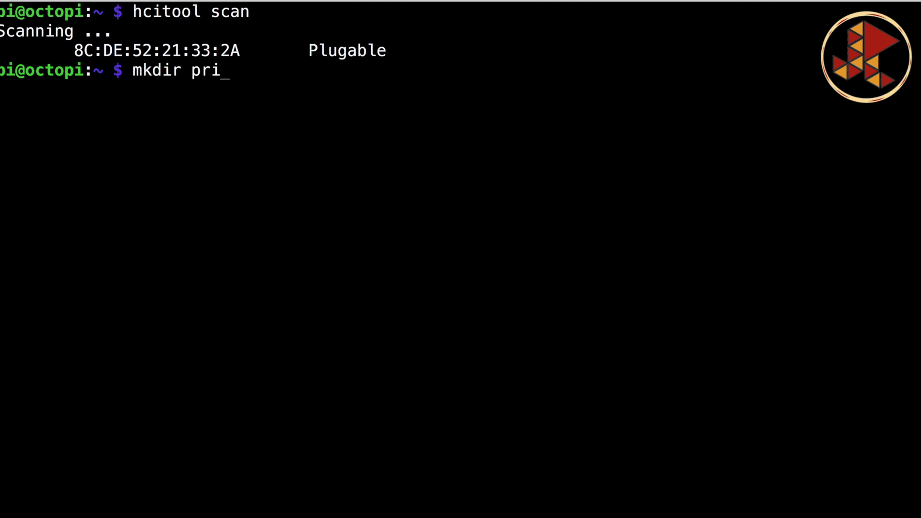
key(Return)
text(cd printer_scripts/)
key(Return)
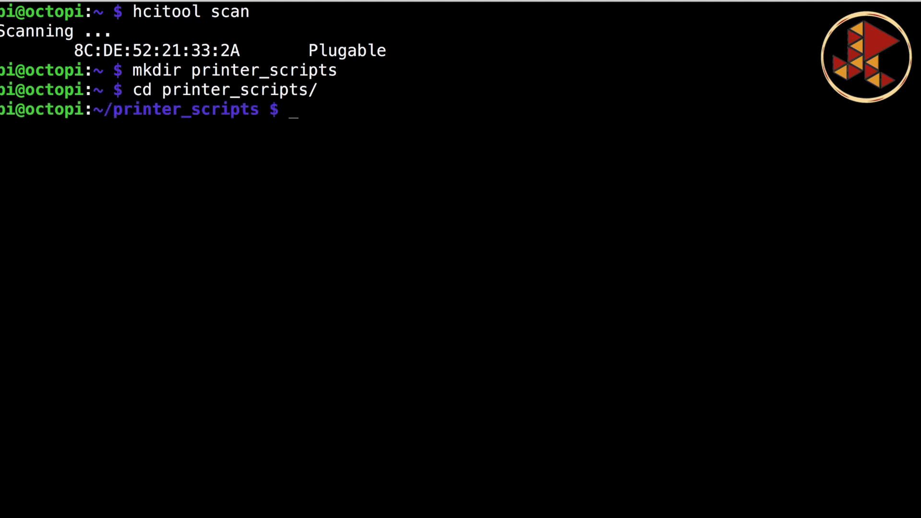
text(wget past)
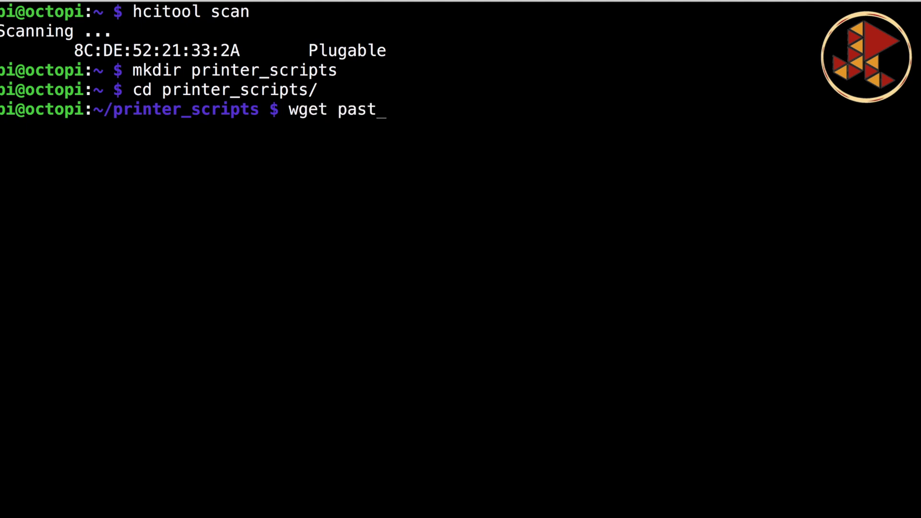
text(ebin.o)
text(om/raw)
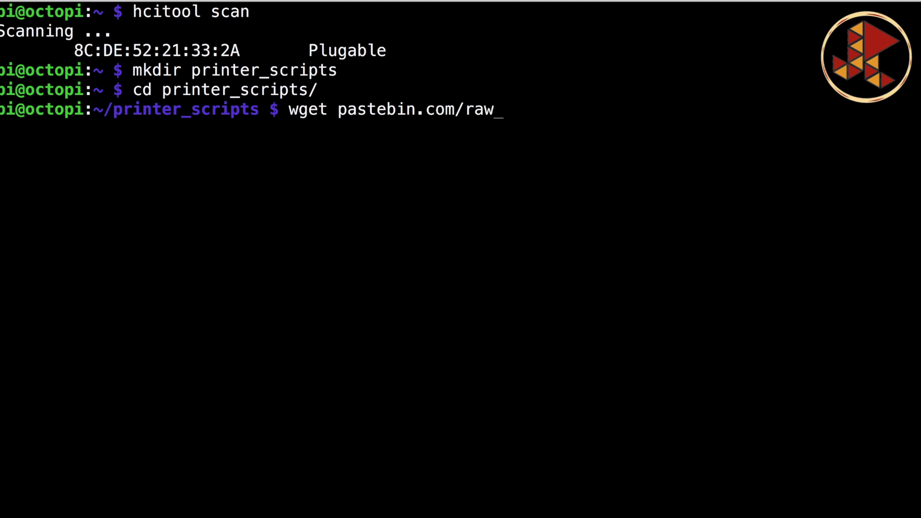
text(/r0tfEA)
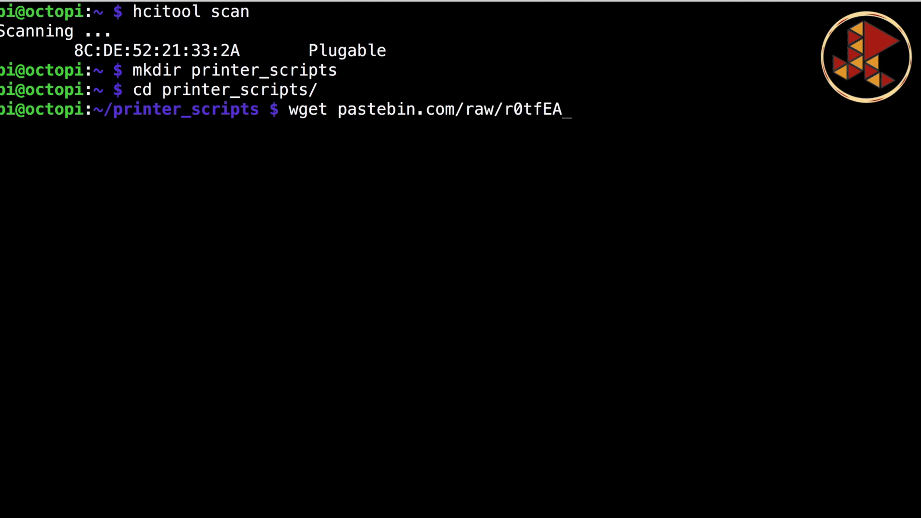
text(tg)
key(Return)
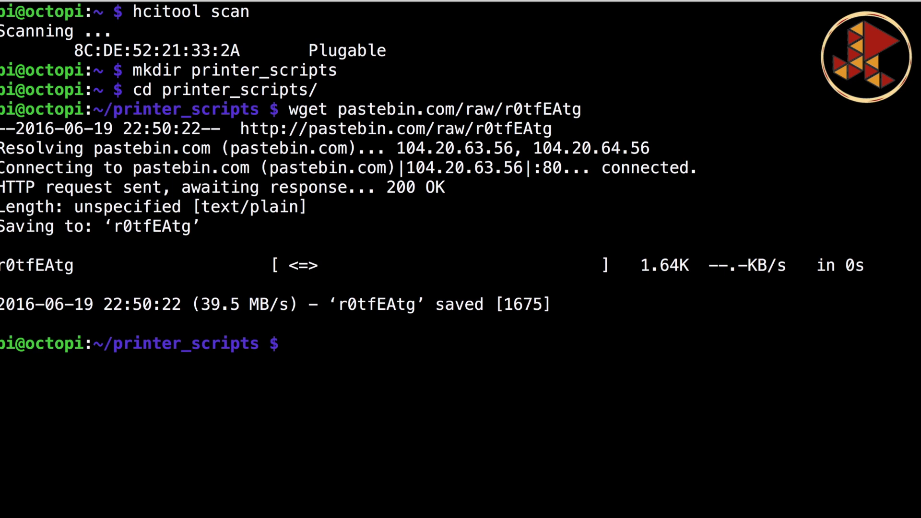
View the downloaded r0tfEAtg script in vi and quit with :q
text(vim r0tfEAtg)
key(Return)
key(Up)
key(Return)
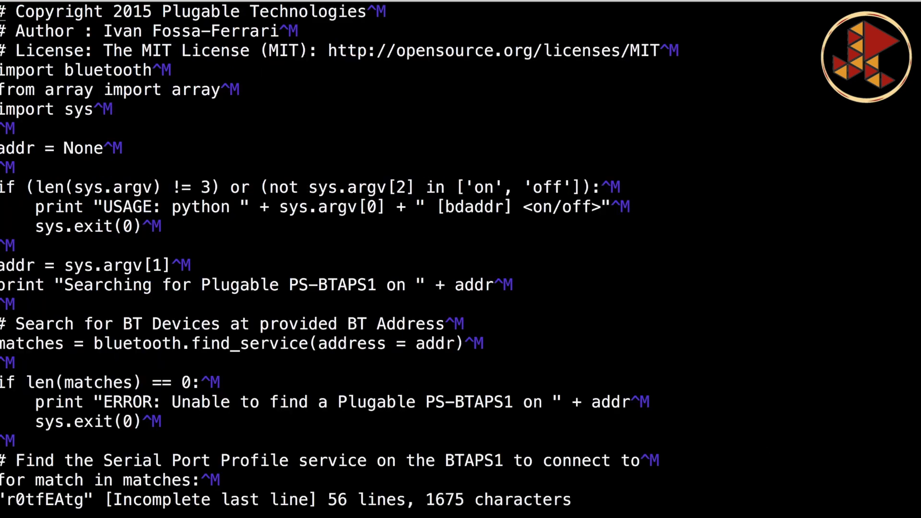
key(Down)
key(Down)
key(Down)
key(Down)
key(Down)
key(Down)
key(Down)
key(Down)
key(Down)
key(Down)
key(Down)
key(Down)
key(Down)
key(Down)
key(Down)
key(Down)
key(Down)
key(Down)
key(Down)
key(Down)
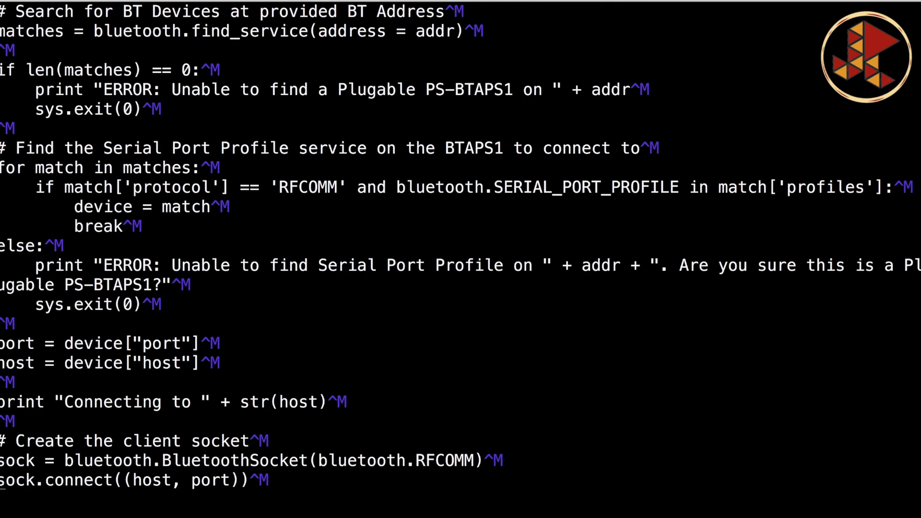
key(Down)
key(Down)
key(Down)
key(Down)
key(Down)
key(Down)
text(:q)
key(Return)
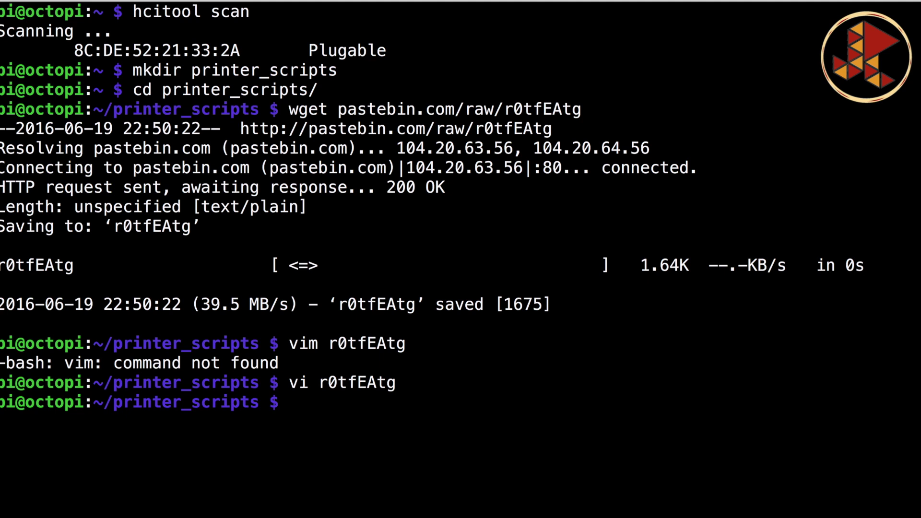
Rename r0tfEAtg to flipPrinterSwitch.py and confirm it with ls -la
text(mv r0tfEAtg)
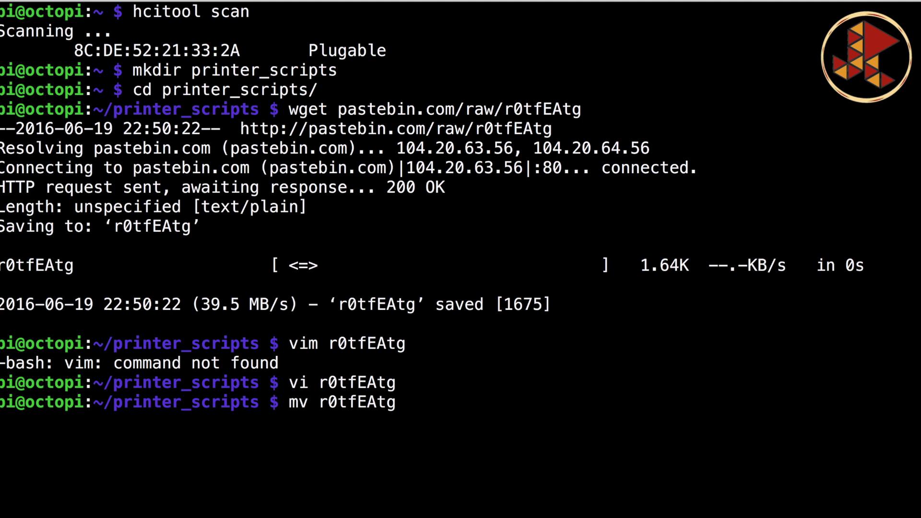
text( flipPrinterSwitch.py)
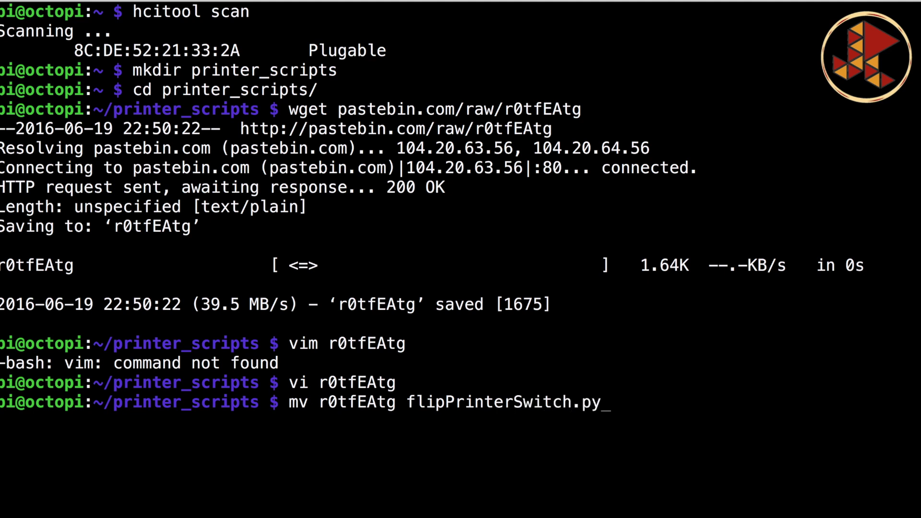
key(Return)
text(ls -la)
key(Return)
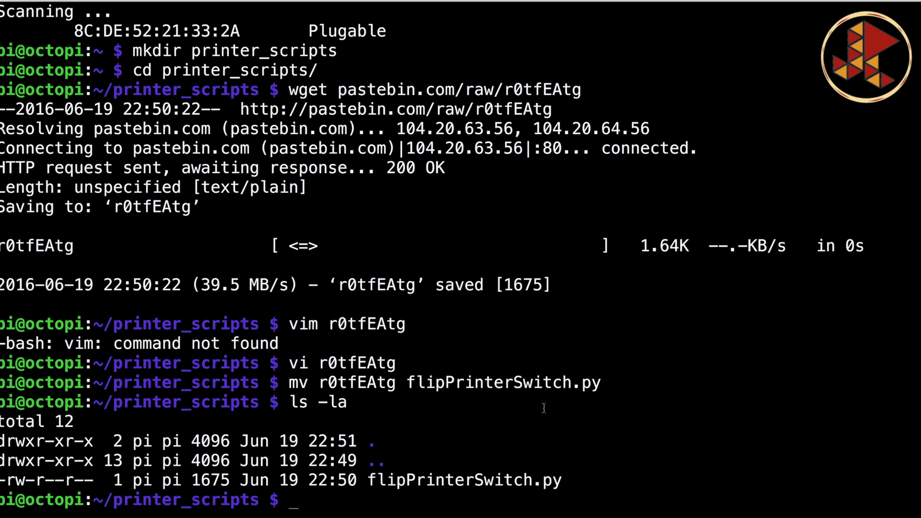
Run python ./flipPrinterSwitch.py with the pasted switch address and 'on' to power it on
text(python ./f)
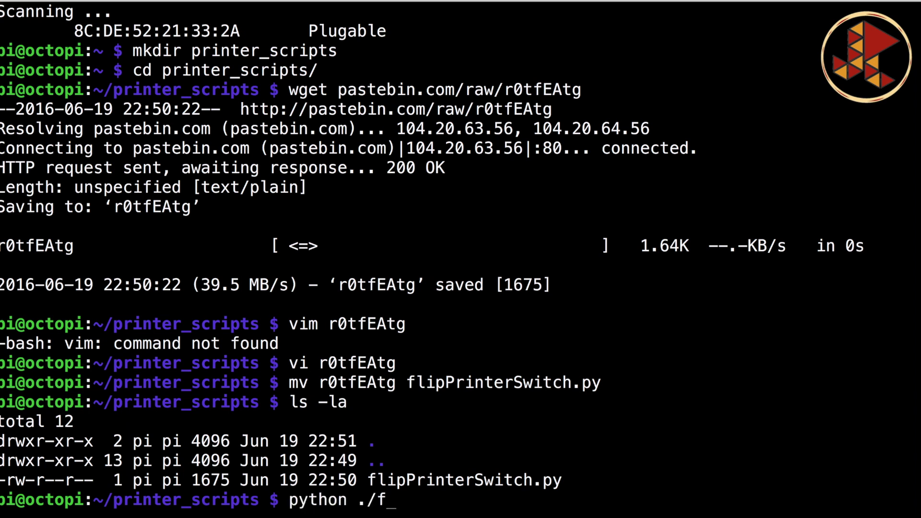
key(Tab)
key(super+v)
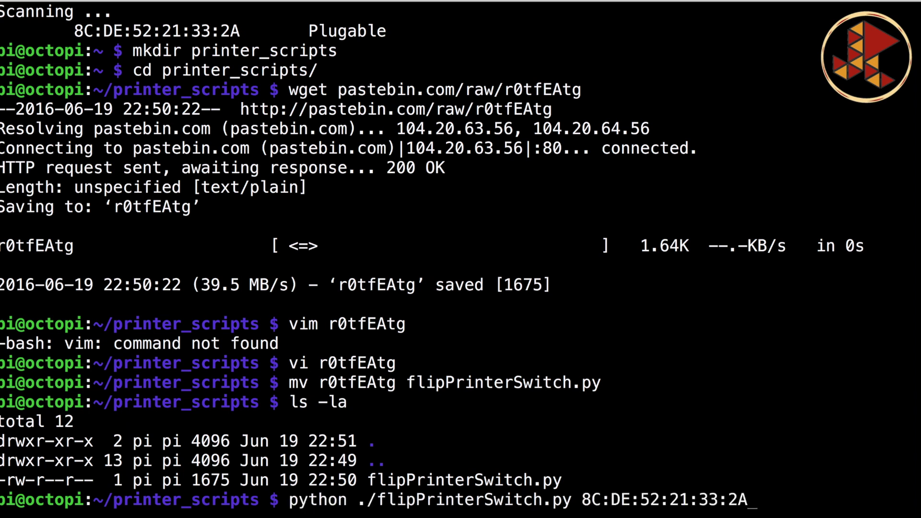
text(on)
key(Return)
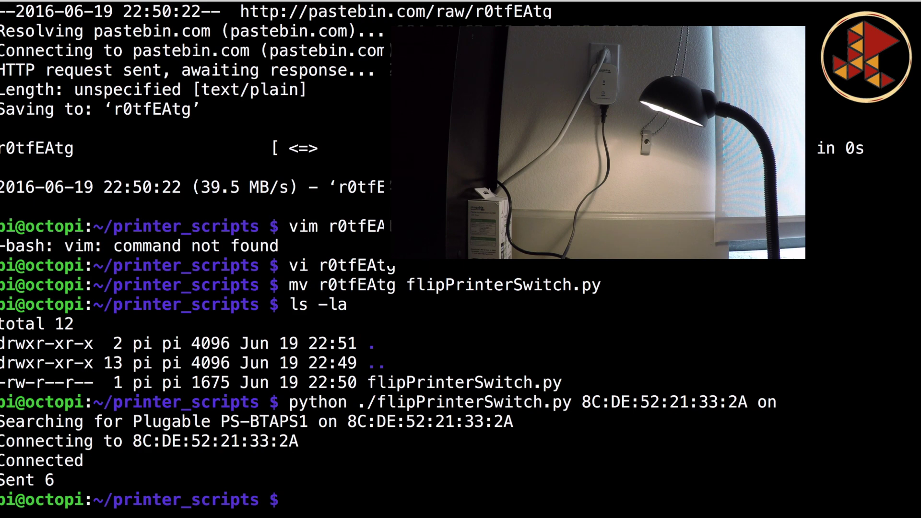
Rerun the script with 'off' instead of 'on' to power the switch off
key(Up)
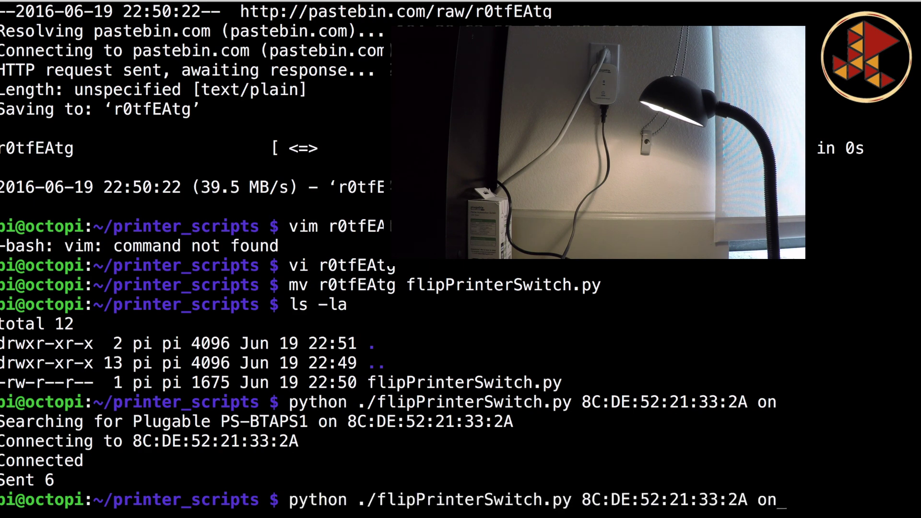
key(BackSpace)
key(BackSpace)
text(off)
key(Return)
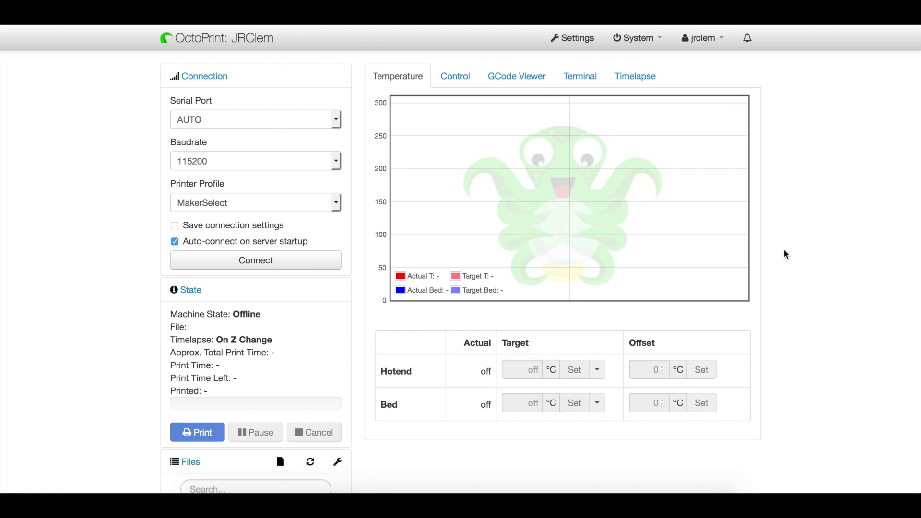
Browse Plugin Manager's Get More list in Settings for the System Command Editor plugin
click(580, 41)
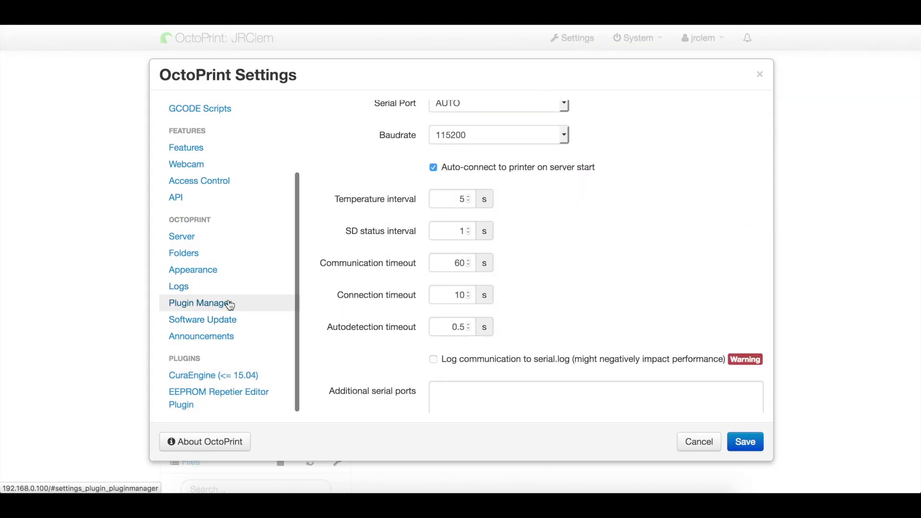
click(230, 302)
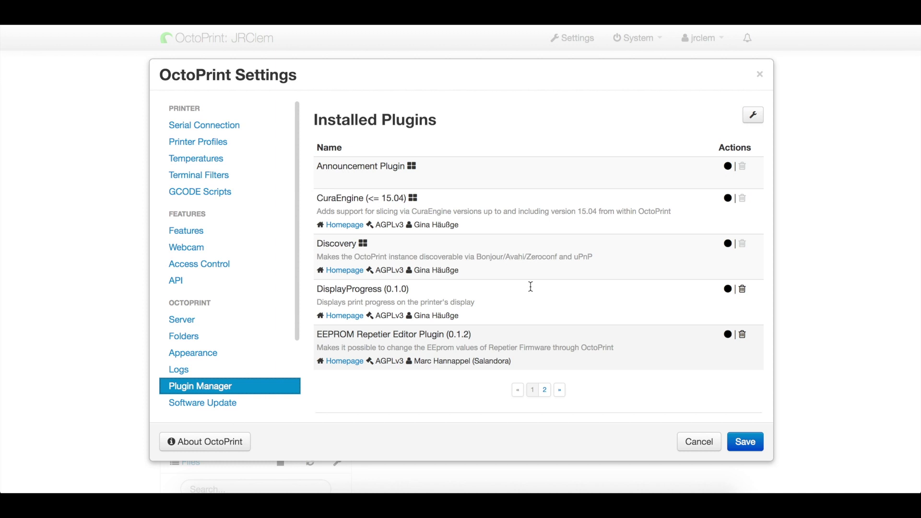
scroll(530, 286, down, 2)
scroll(530, 286, up, 2)
scroll(530, 291, down, 1)
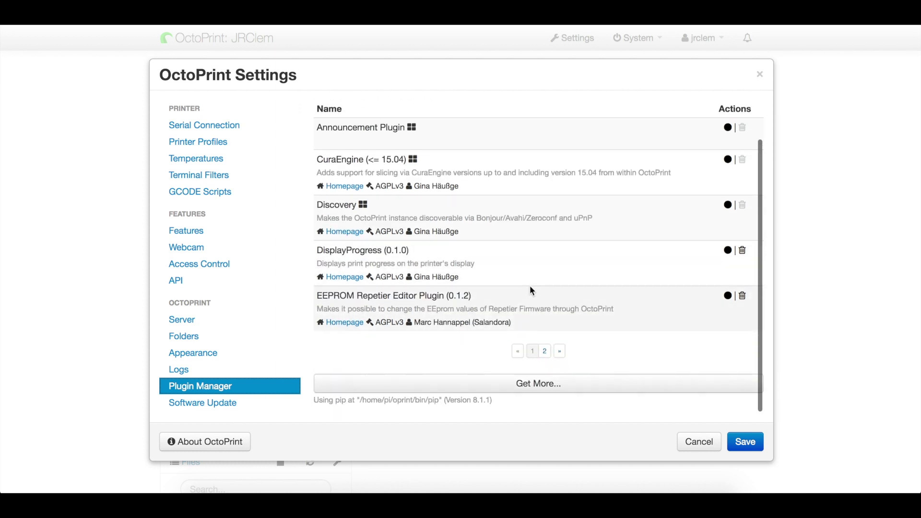
click(487, 387)
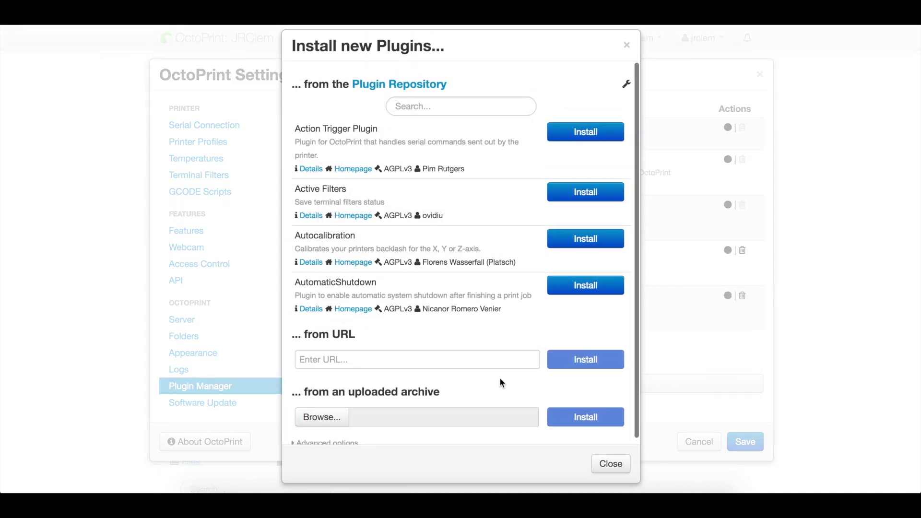
scroll(487, 313, down, 1)
scroll(505, 186, down, 20)
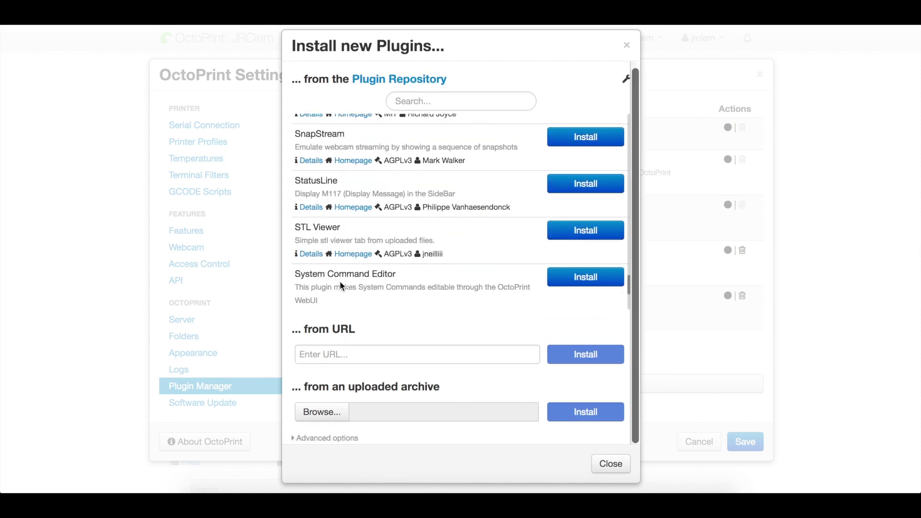
scroll(342, 284, down, 1)
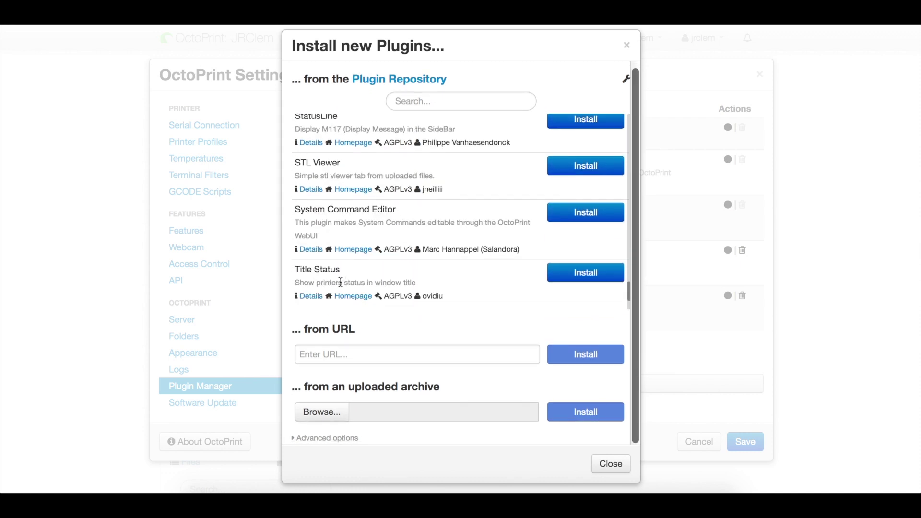
Install the System Command Editor plugin, close the dialogs and save the settings
click(578, 222)
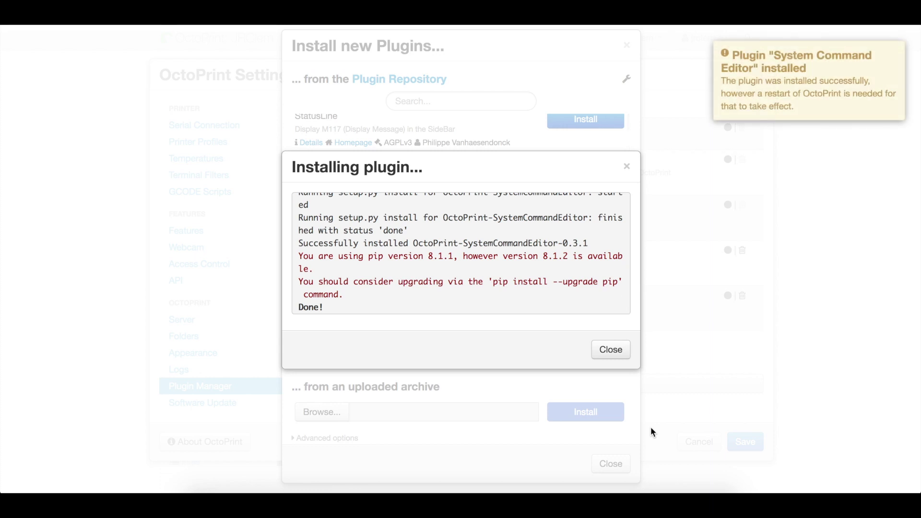
click(610, 350)
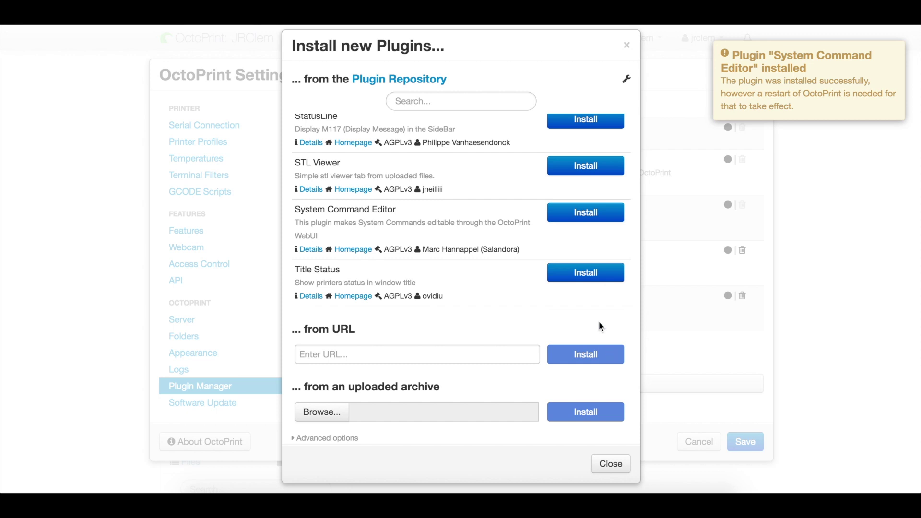
click(609, 464)
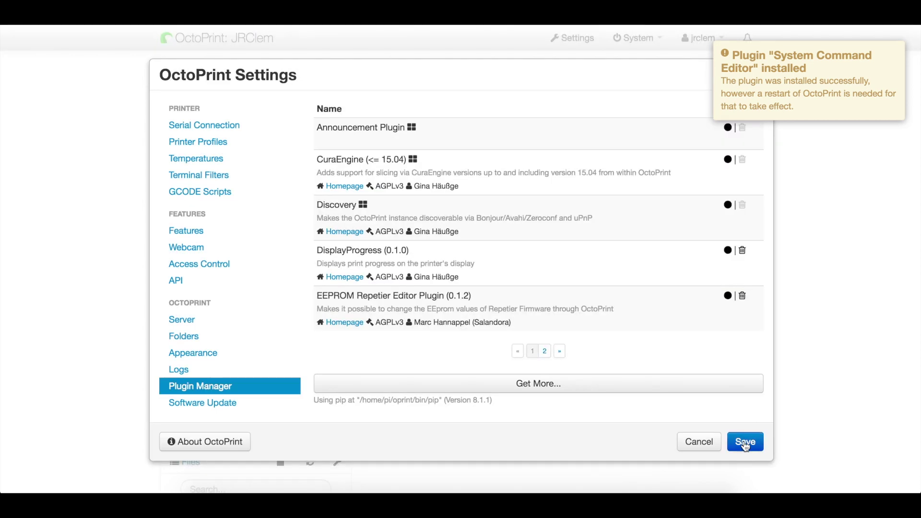
click(745, 442)
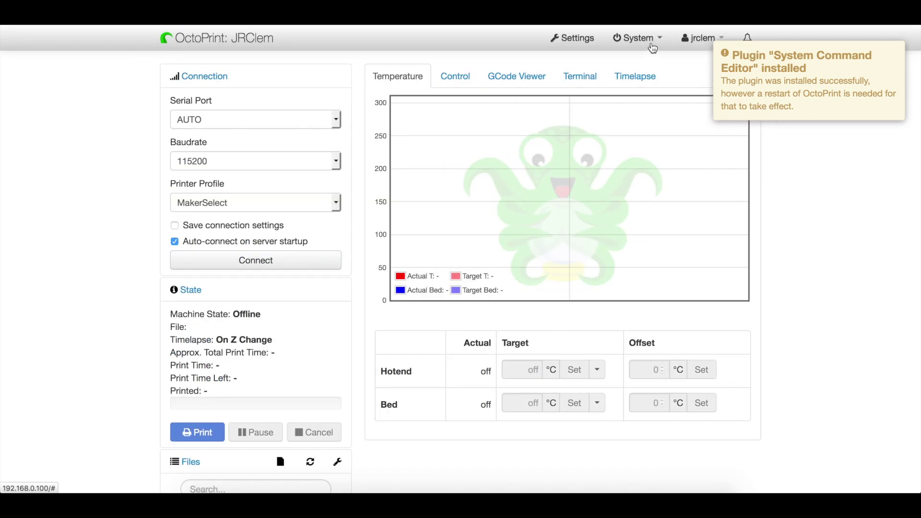
Reboot the system from the System menu and confirm
click(651, 40)
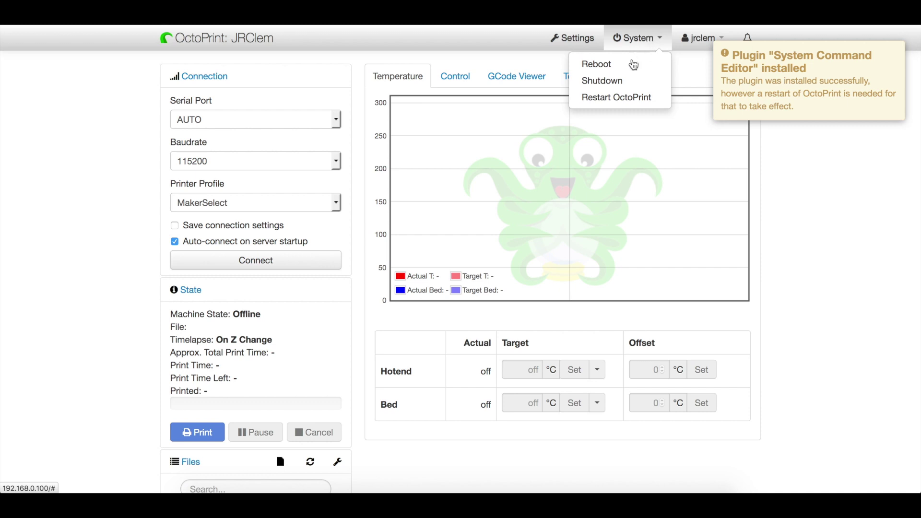
click(610, 68)
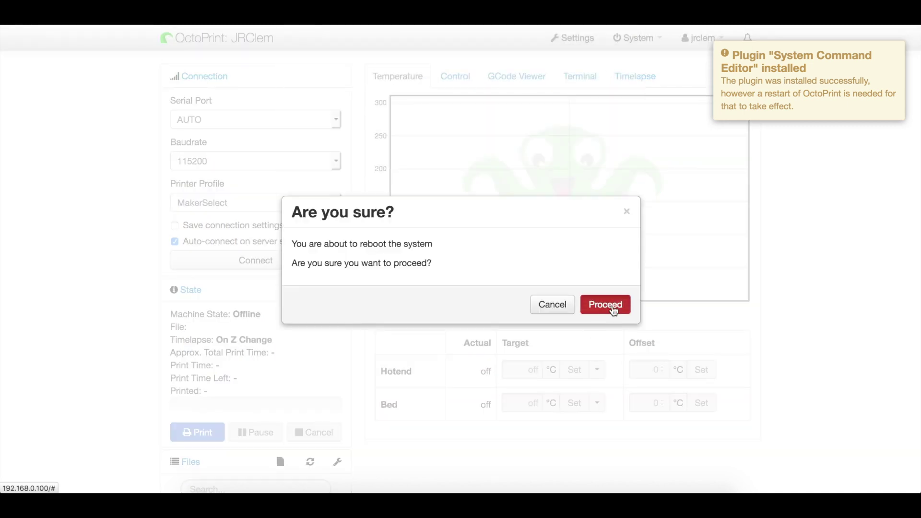
click(606, 302)
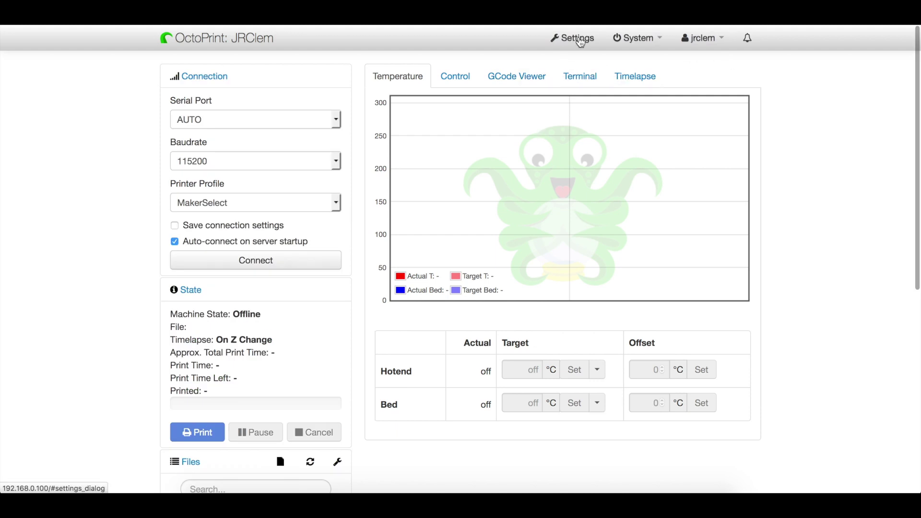
Open the System Command Editor page in OctoPrint settings
click(579, 41)
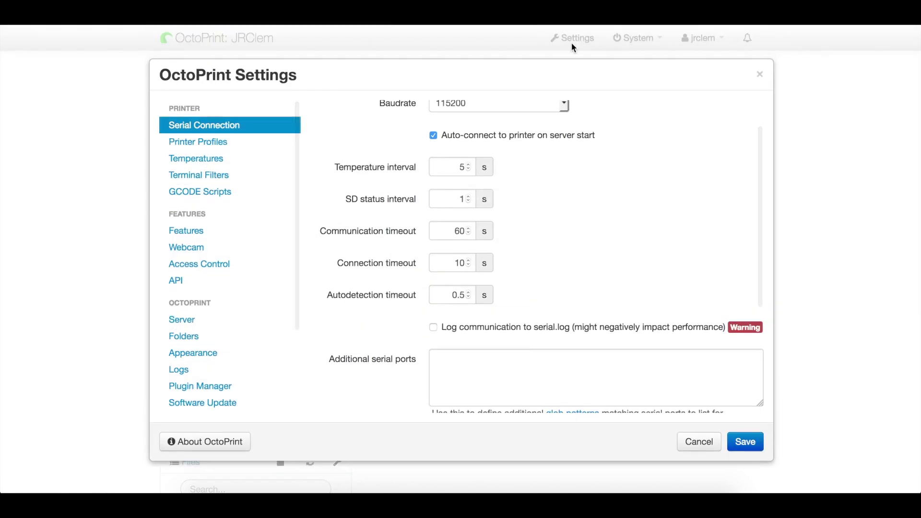
scroll(231, 326, down, 3)
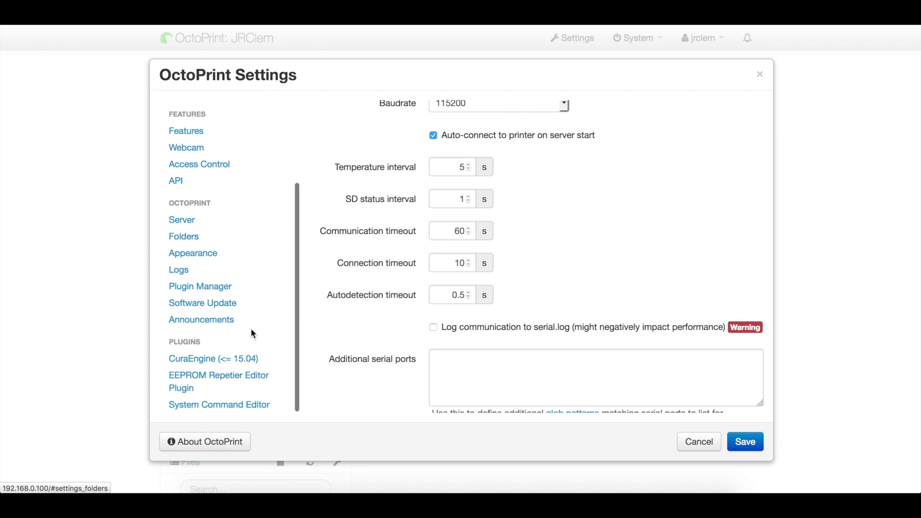
click(206, 405)
scroll(200, 403, up, 3)
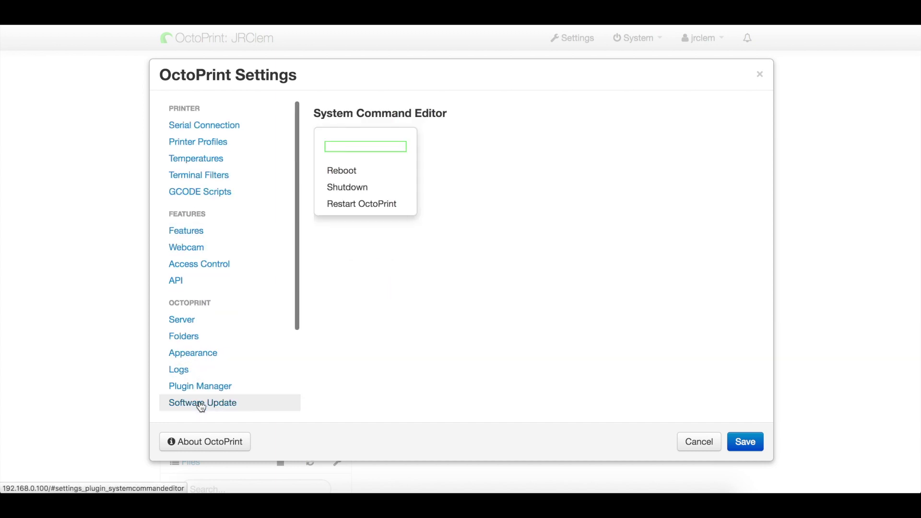
Add a divider to the system menu, then start a new command via Create Command
right_click(364, 147)
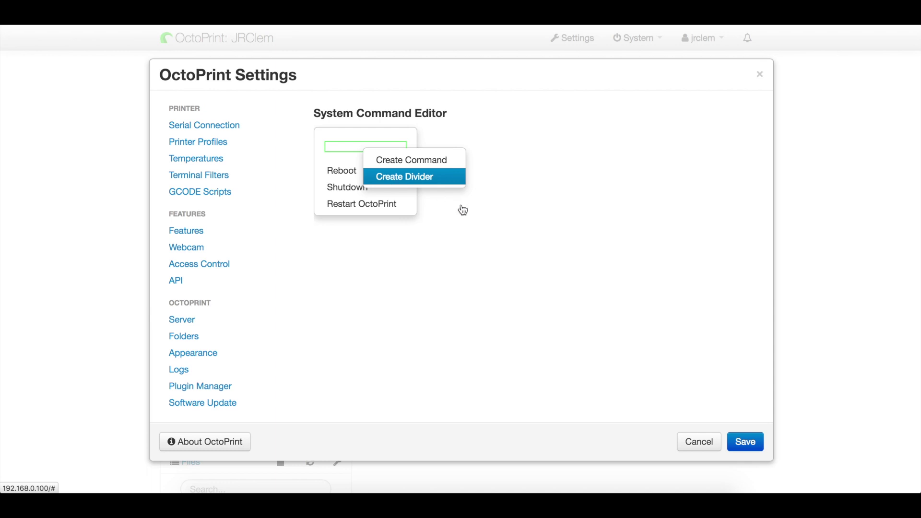
click(441, 229)
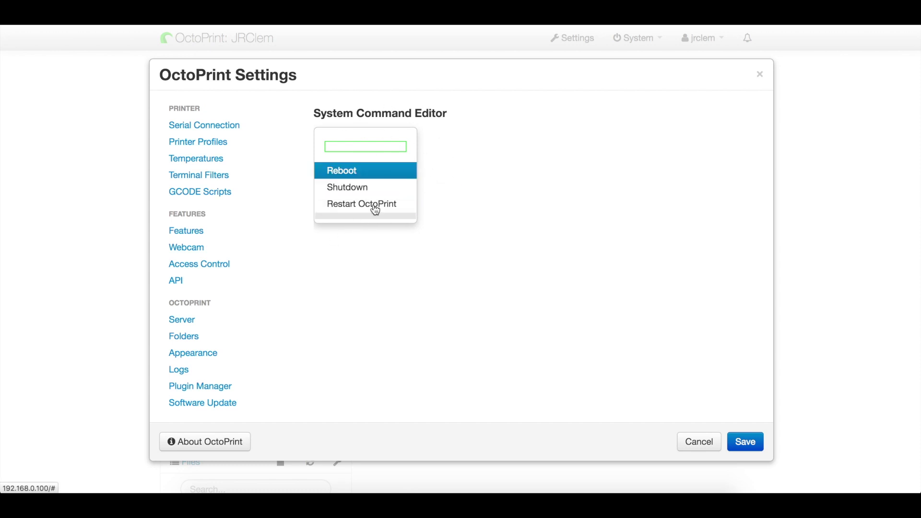
right_click(370, 147)
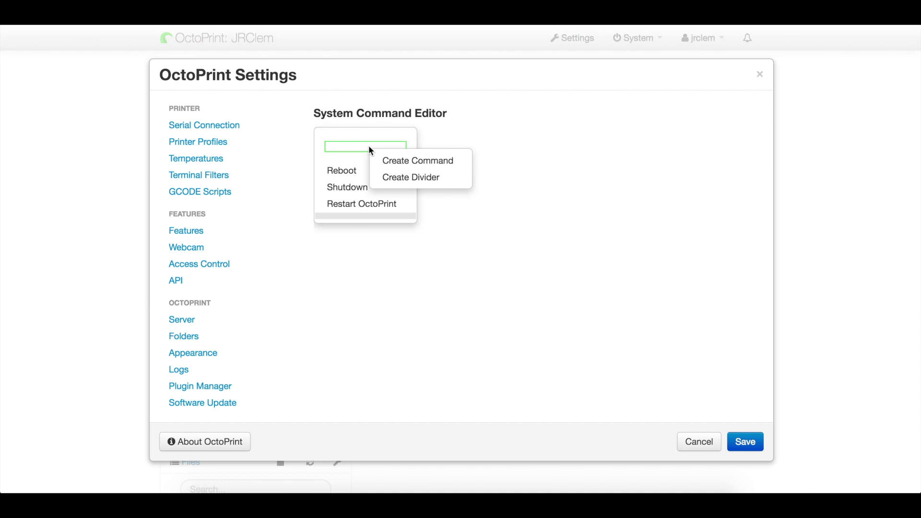
click(389, 161)
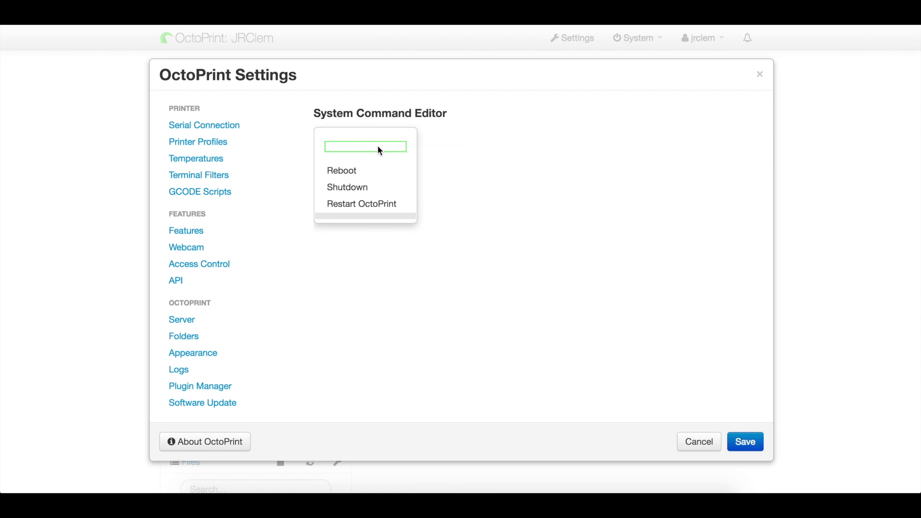
right_click(378, 146)
click(410, 163)
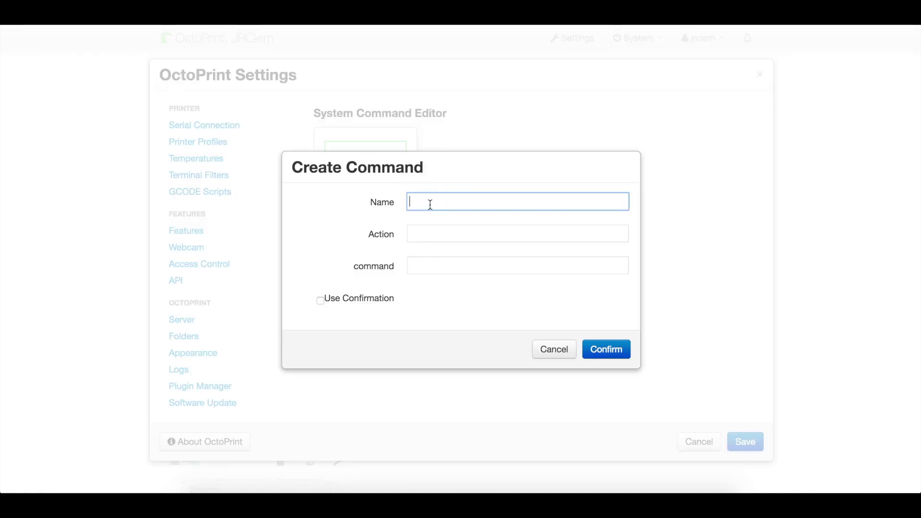
Create 'Boot Printer' (action 'Turn printer on') running python /home/pi/printer_scripts/flipPrinterSwitch.py with 'on'
text(Tur)
key(BackSpace)
key(BackSpace)
key(BackSpace)
text(Boot Printer)
click(426, 233)
text(Turn printer on)
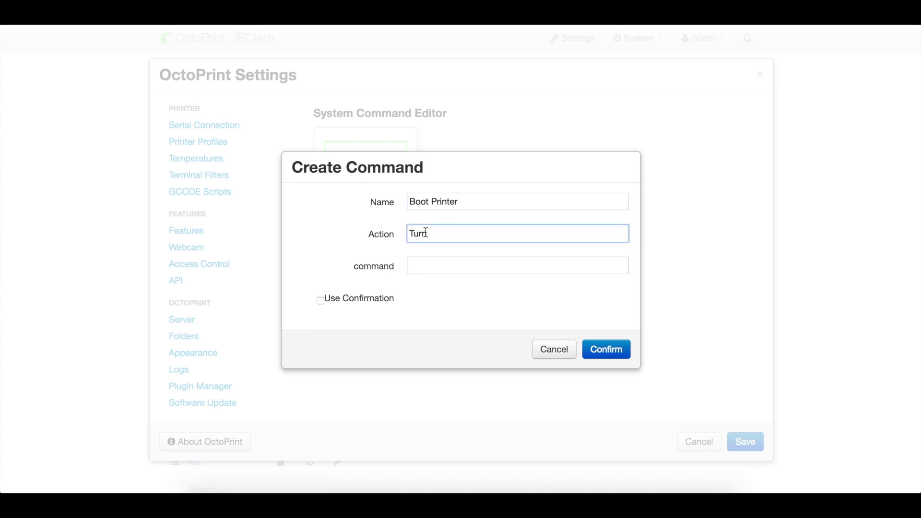
click(425, 269)
text(python)
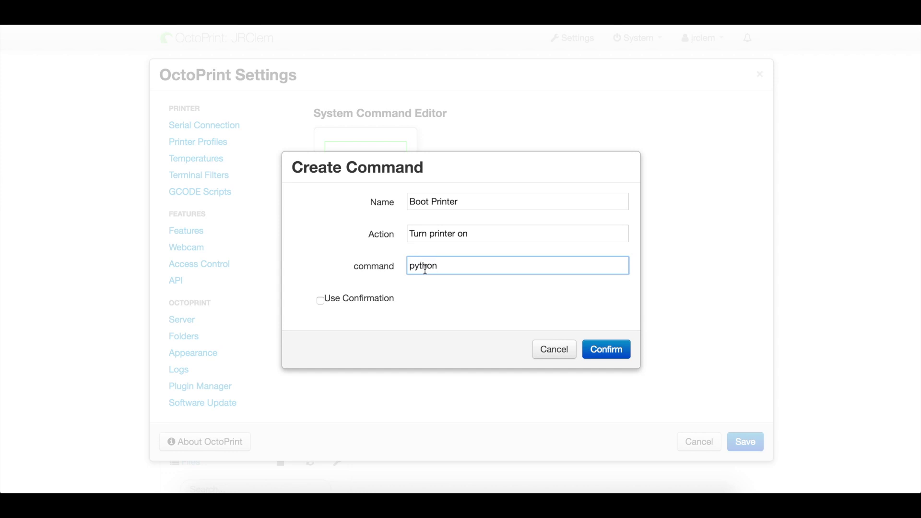
text(/home/pi/printer_scripts)
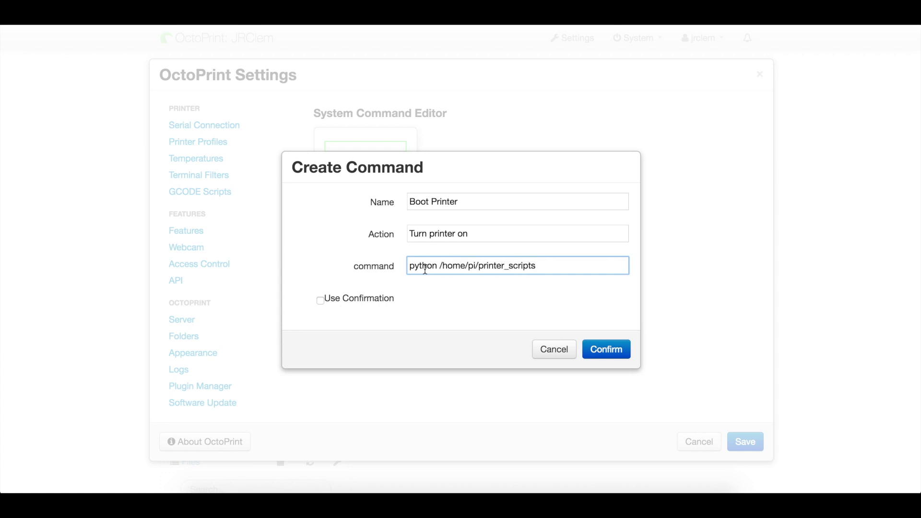
text(/flipPrinterSwitch.py 8C:DE:52:21:33:2A on)
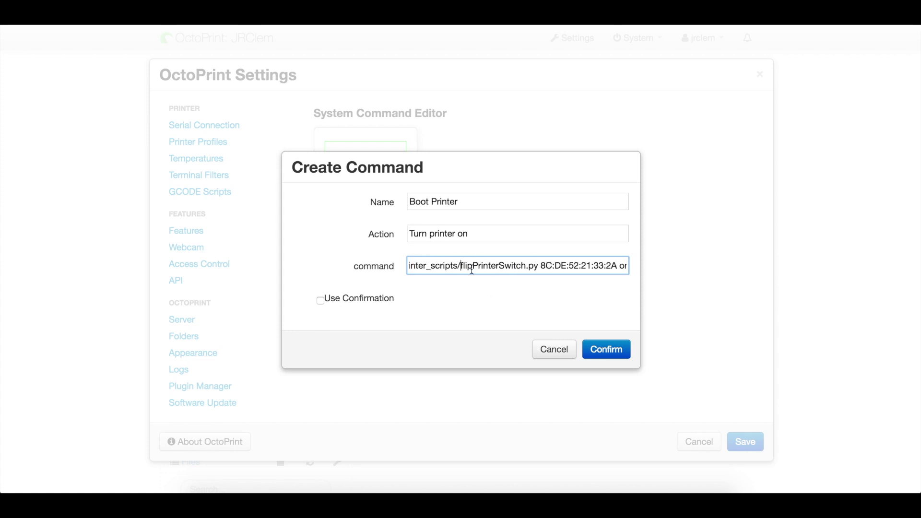
click(627, 264)
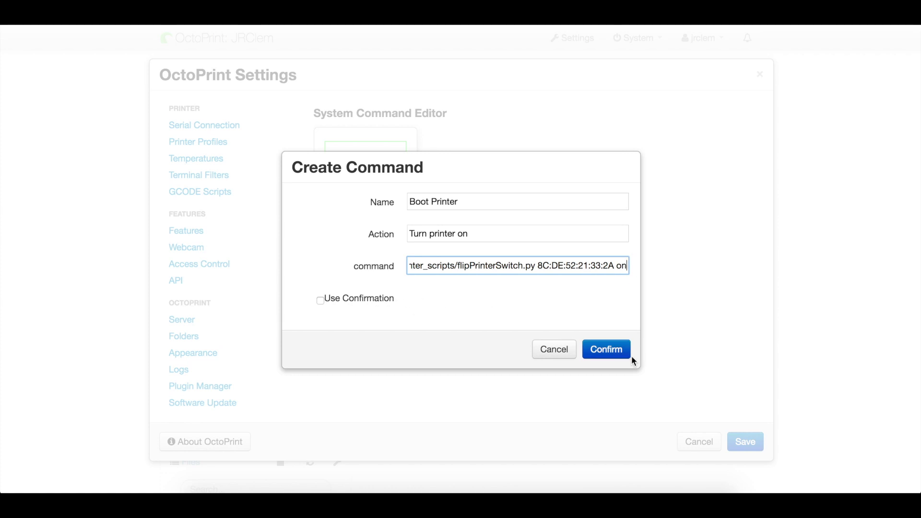
click(618, 353)
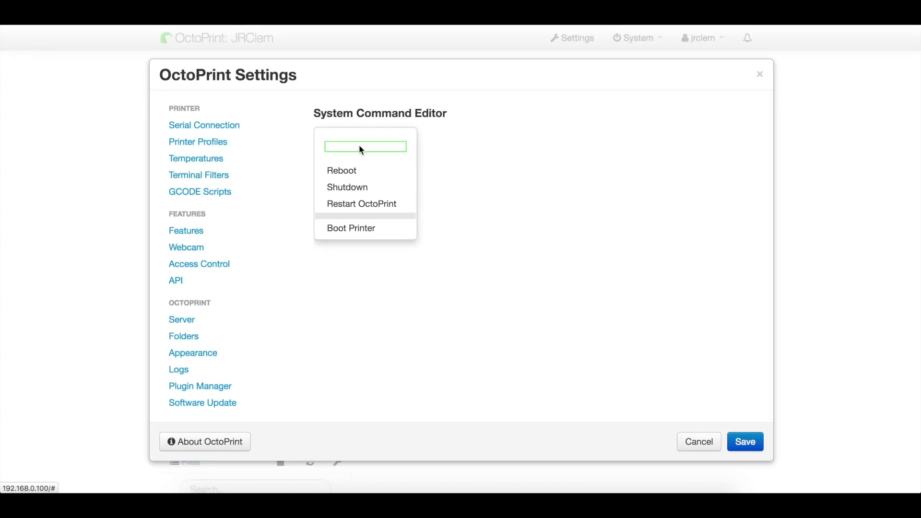
click(359, 230)
key(Escape)
Create 'Shutdown Printer' (action 'Turn printer off') with the same command ending 'off', and save
right_click(362, 145)
click(398, 157)
text(Shutdown Printer)
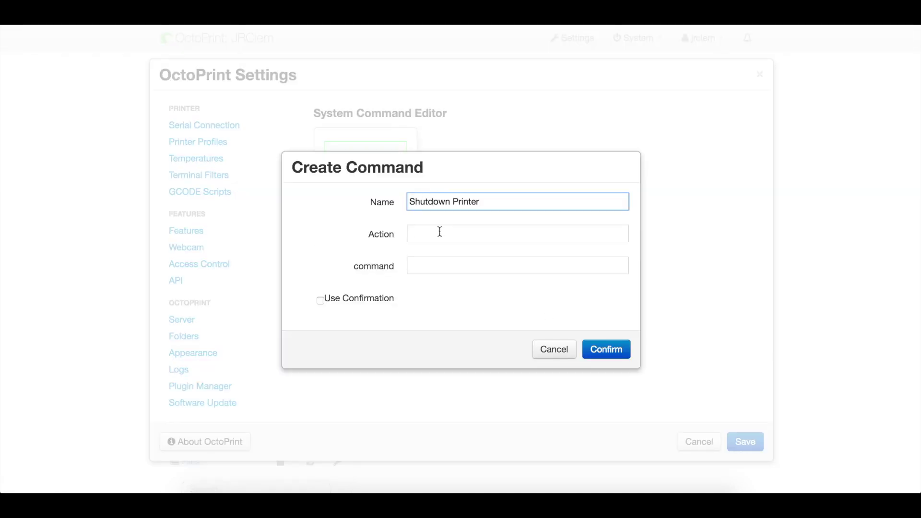
click(440, 234)
text(Turn printer off)
click(436, 266)
key(ctrl+v)
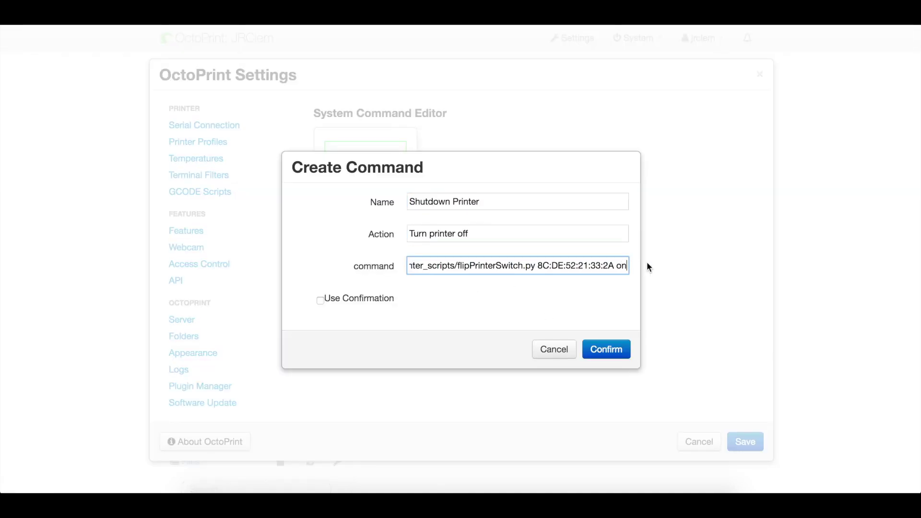
key(BackSpace)
key(BackSpace)
text(of)
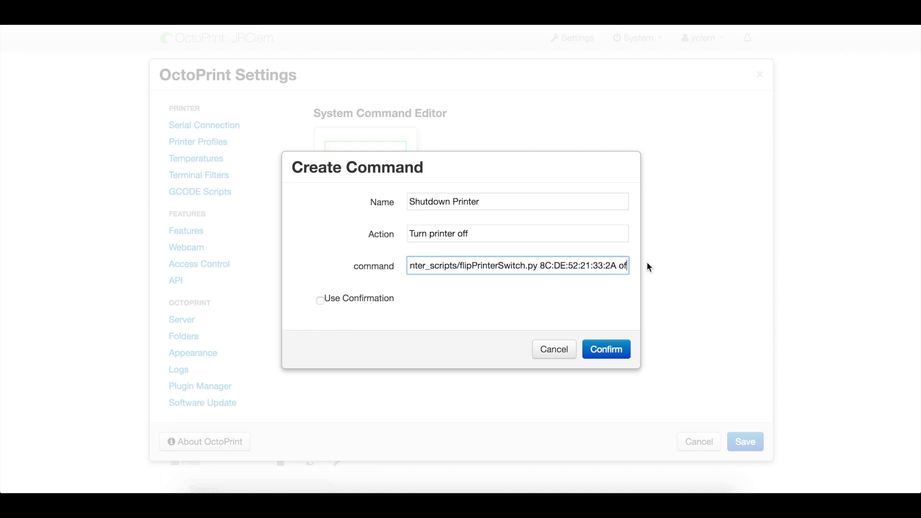
text(f)
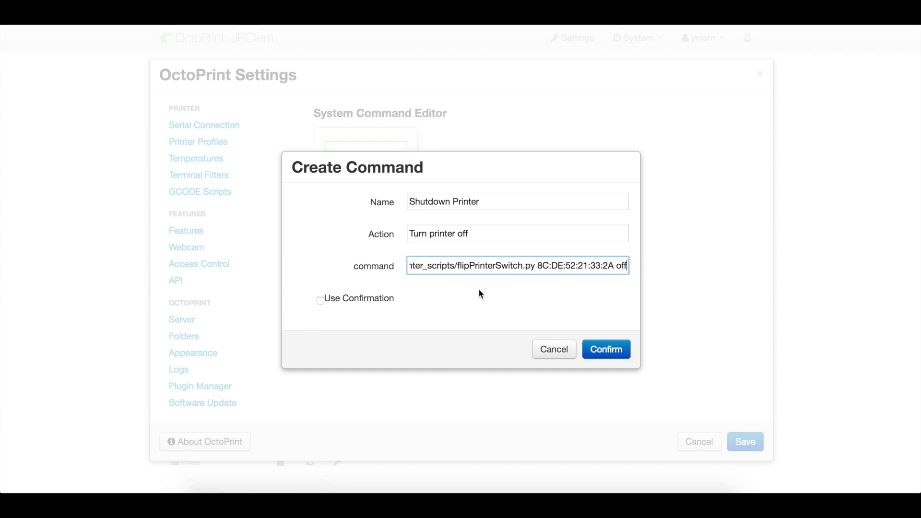
click(606, 351)
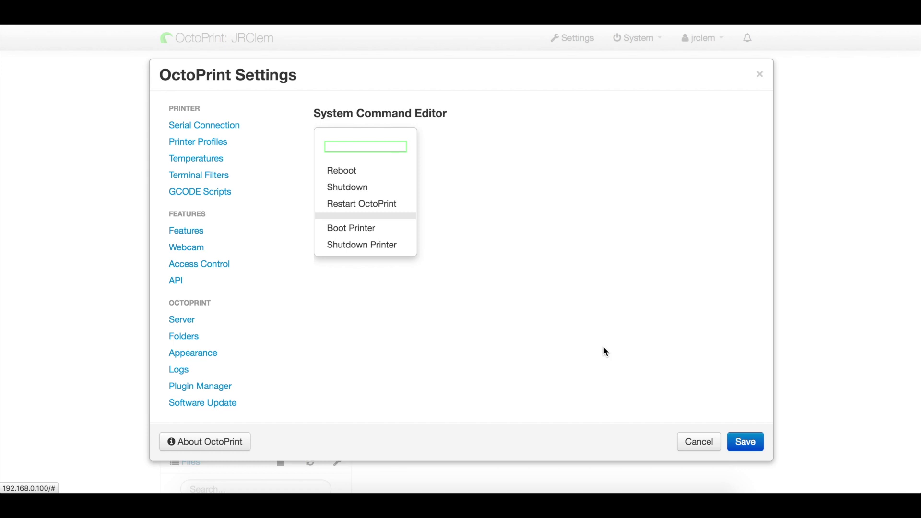
click(746, 442)
click(655, 39)
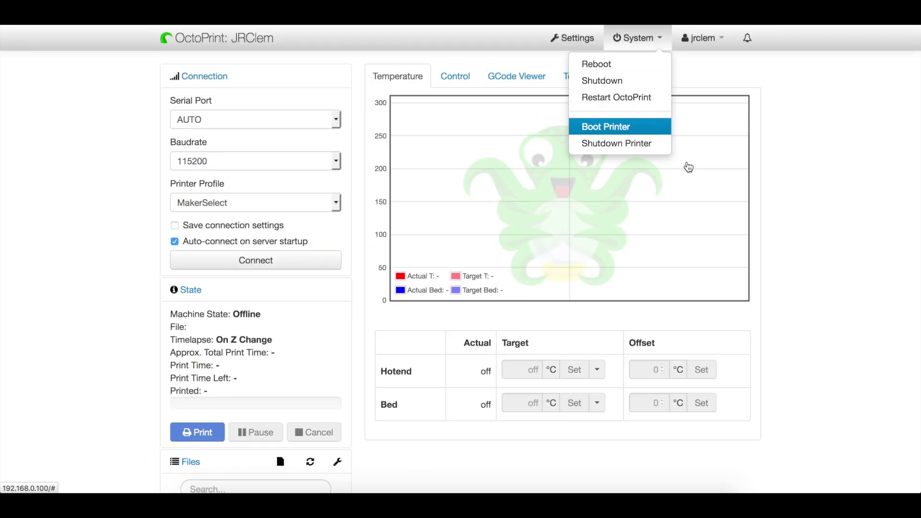
Run Boot Printer from the System menu, dismiss the success notice, then run Shutdown Printer
click(789, 131)
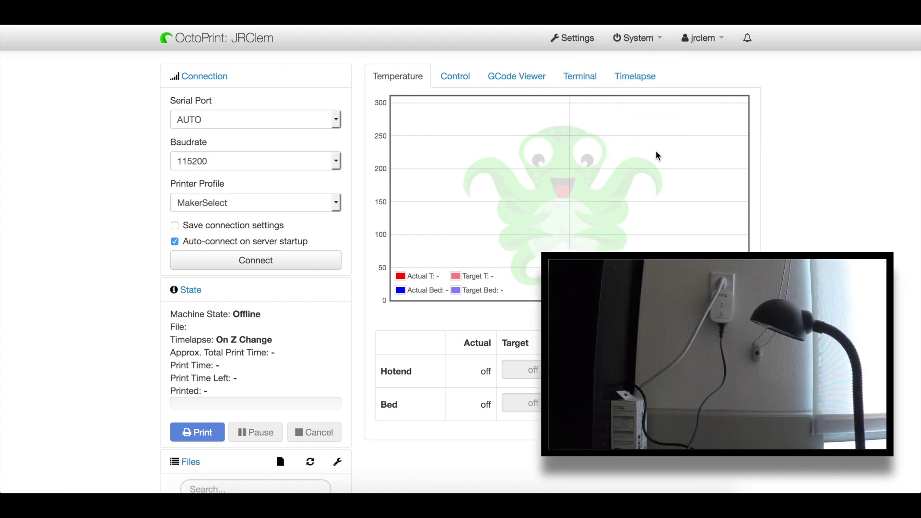
click(646, 42)
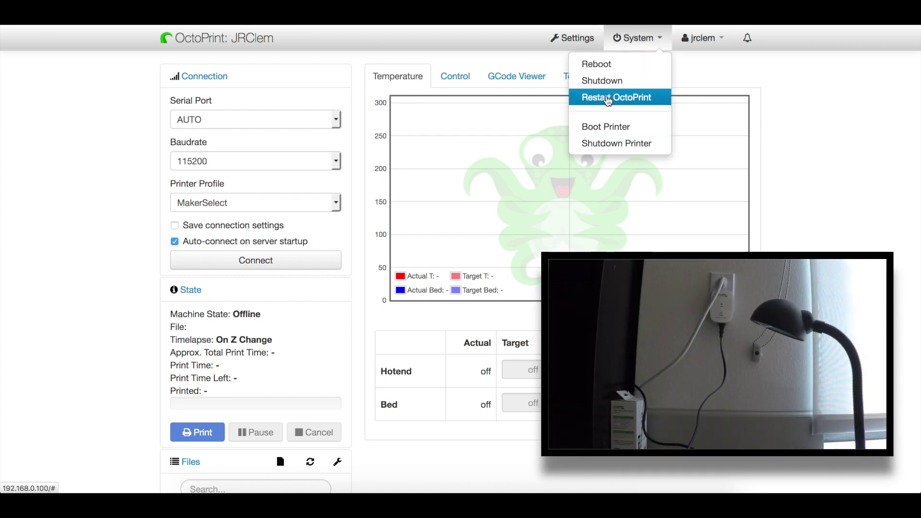
click(607, 130)
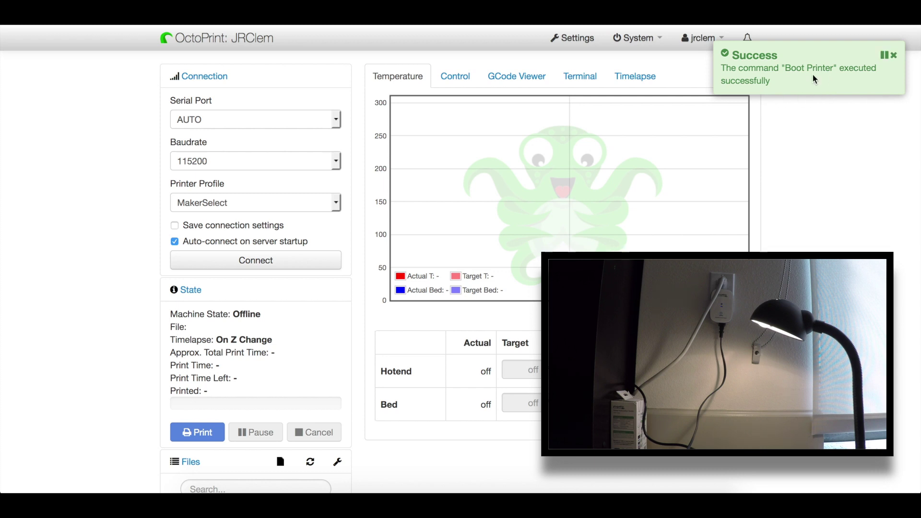
click(894, 56)
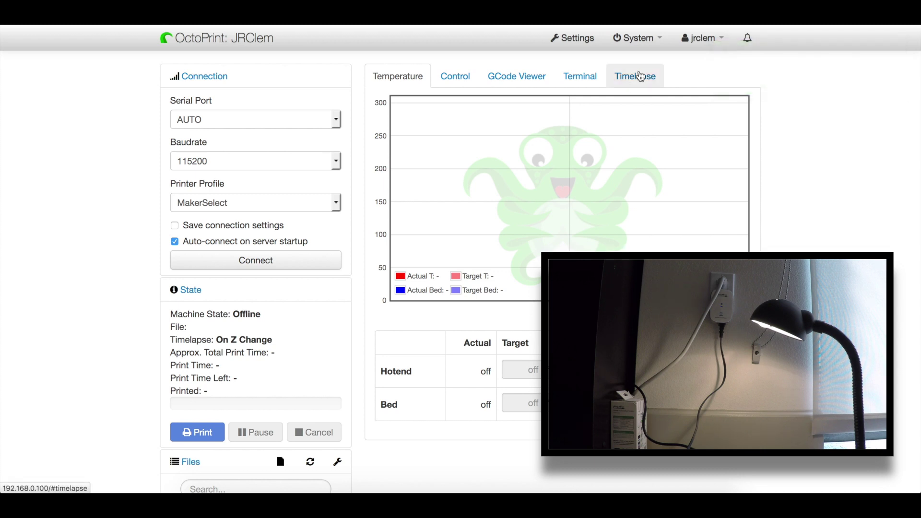
click(654, 43)
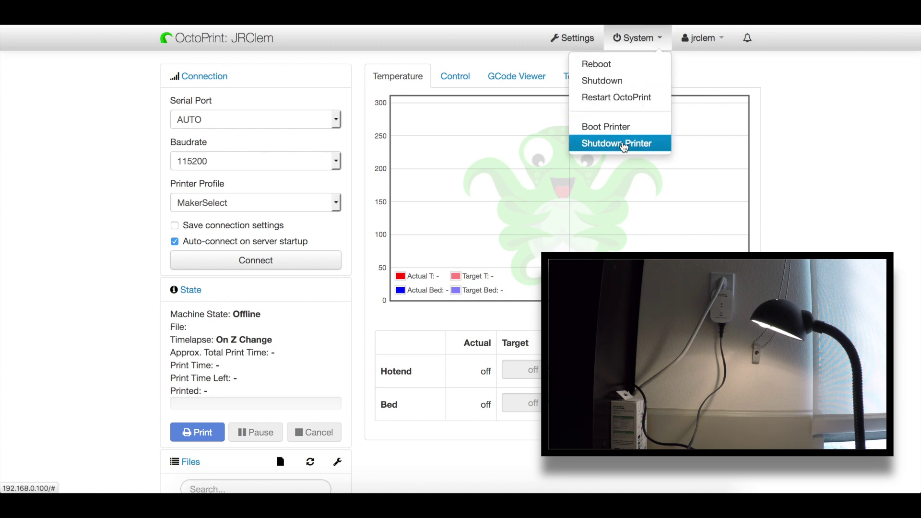
click(623, 144)
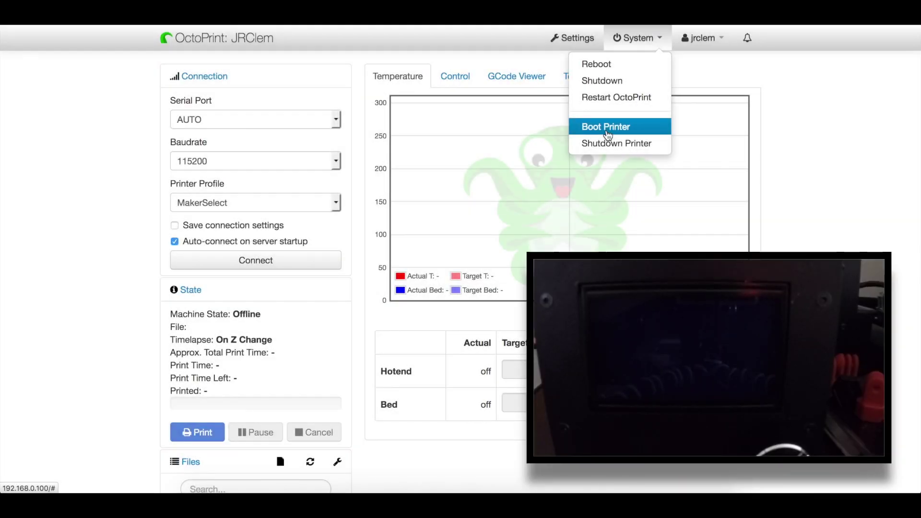
Run Boot Printer so the printer shows Printer ready, then try connecting OctoPrint to it
click(606, 131)
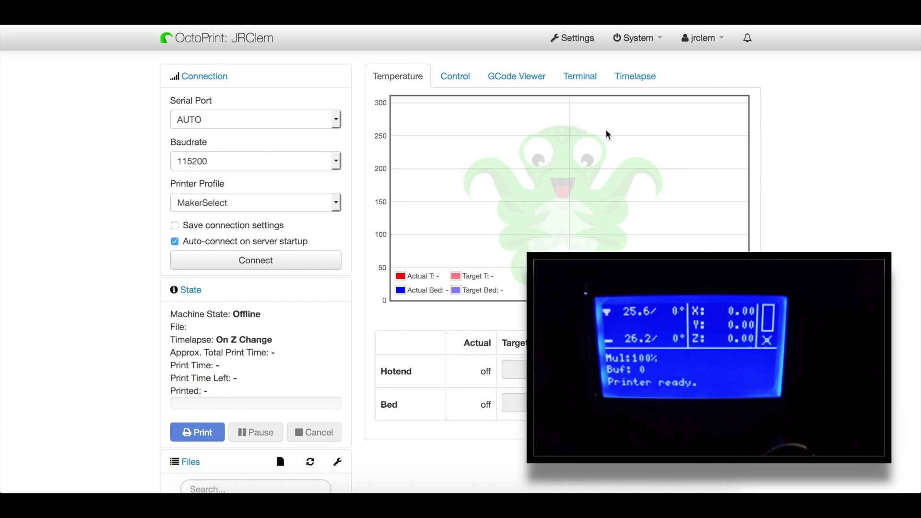
click(273, 259)
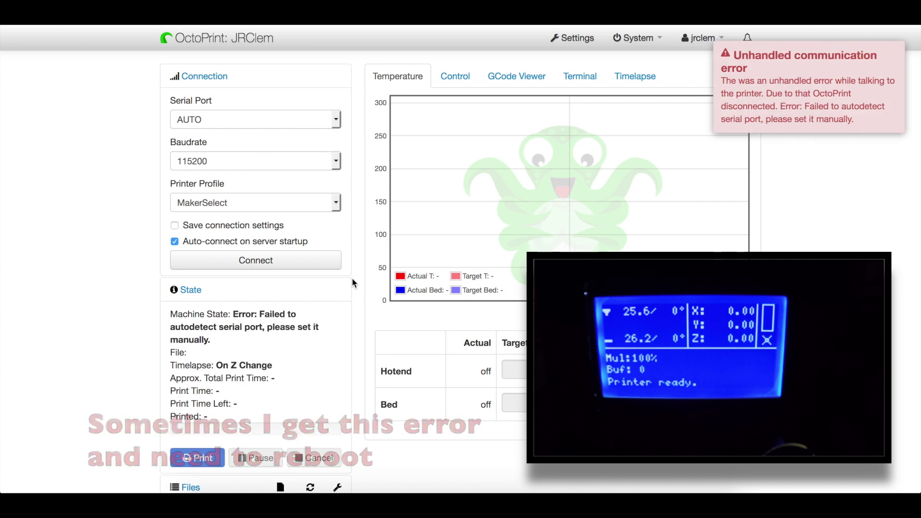
Dismiss the serial autodetect errors and restart OctoPrint from the System menu
click(894, 56)
click(258, 266)
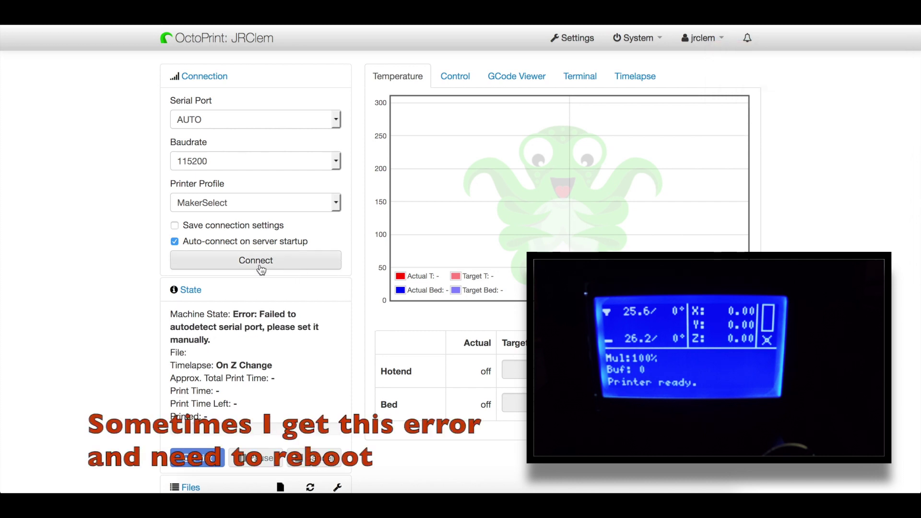
click(893, 56)
click(636, 37)
click(619, 95)
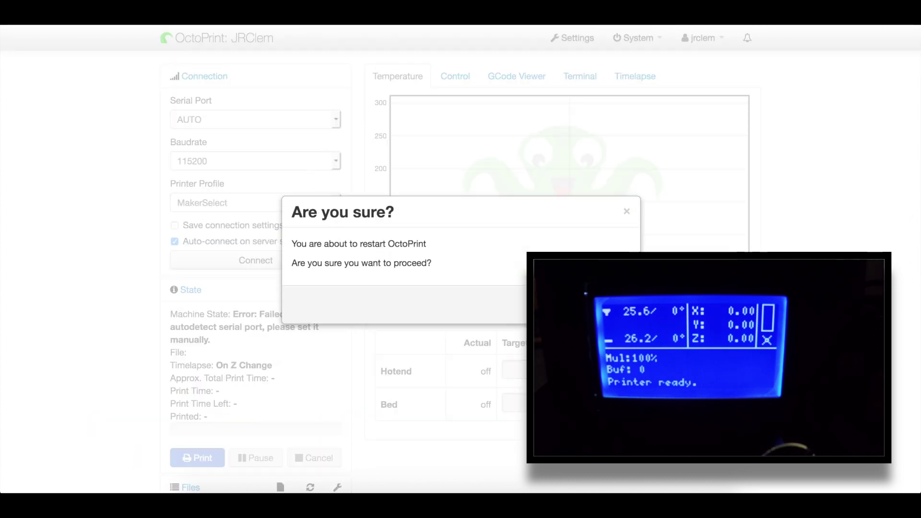
click(612, 314)
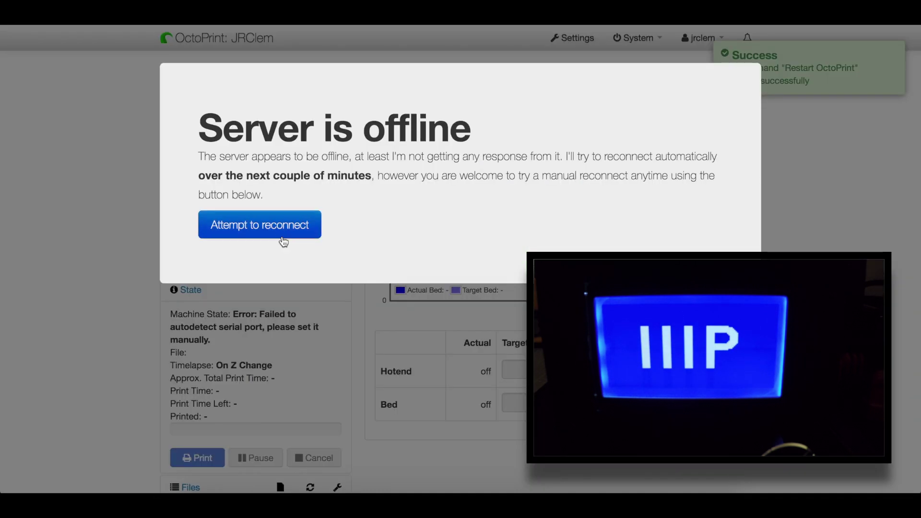
Reconnect to the restarted server and connect to the printer on /dev/ttyUSB0
click(282, 235)
click(317, 264)
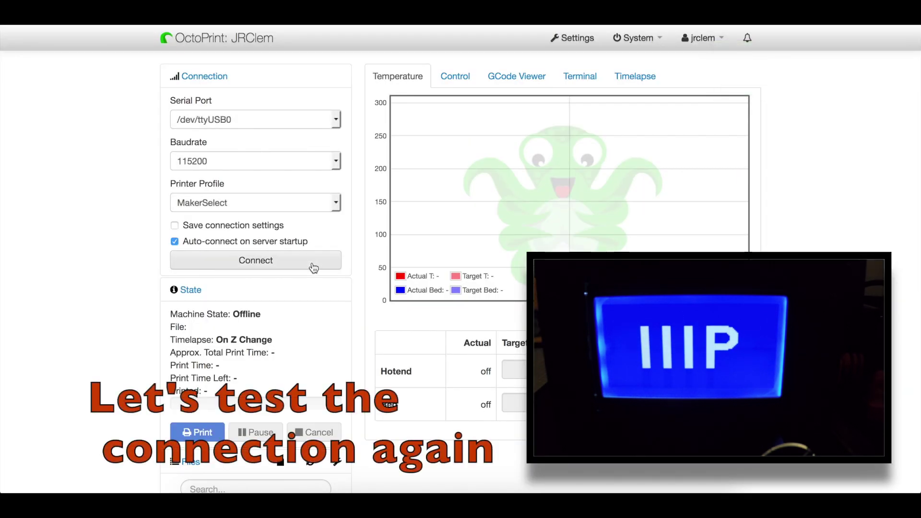
click(267, 262)
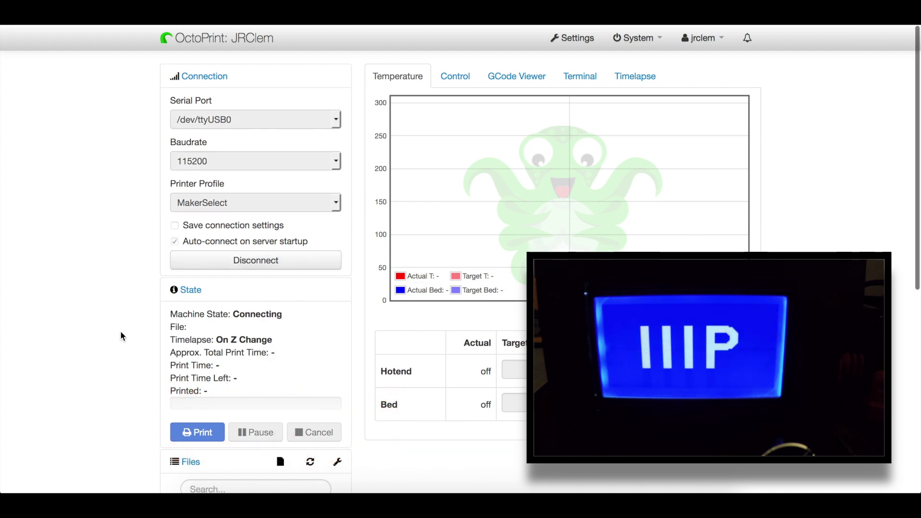